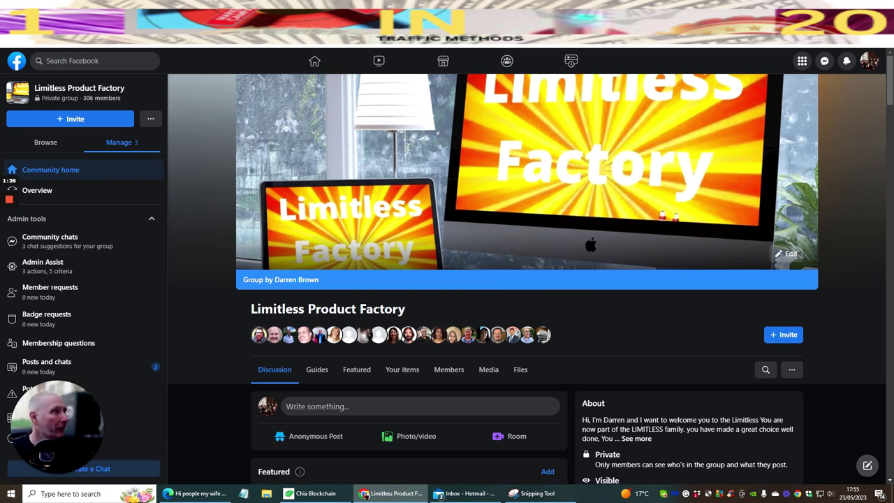
{"action": "key", "text": "ctrl+t"}
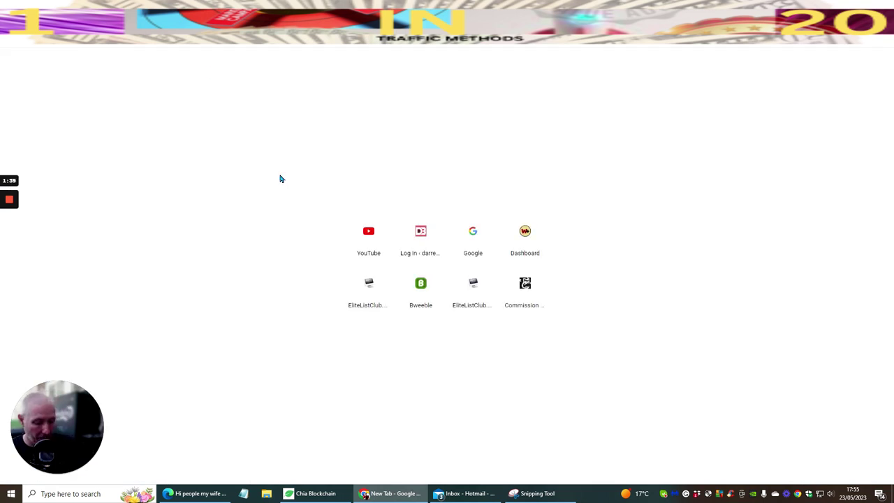
{"action": "type", "text": "list"}
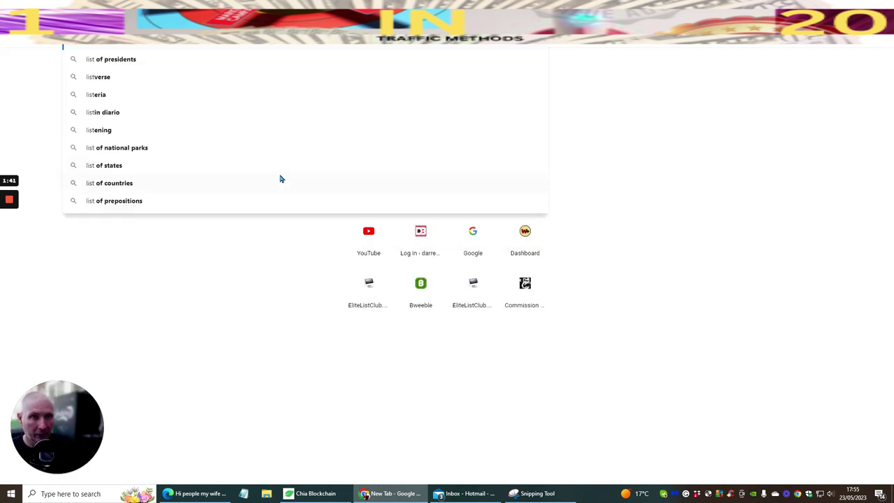
{"action": "type", "text": "joe"}
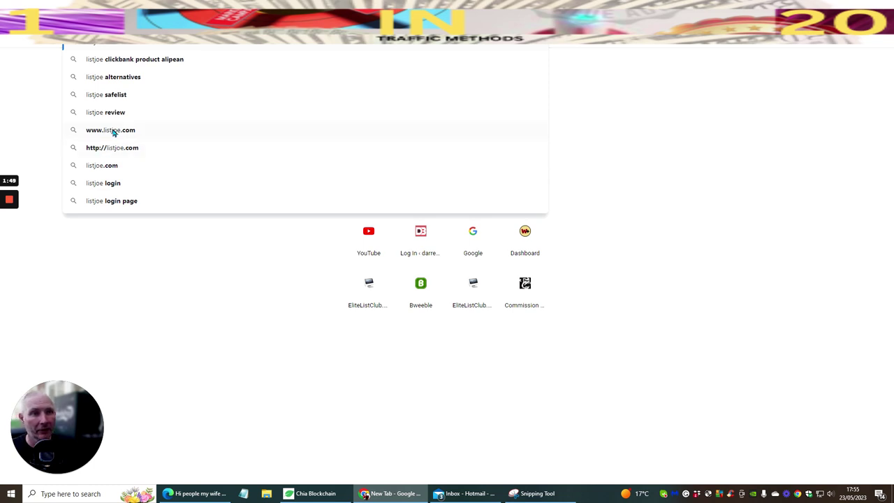
{"action": "left_click", "coordinate": [113, 131]}
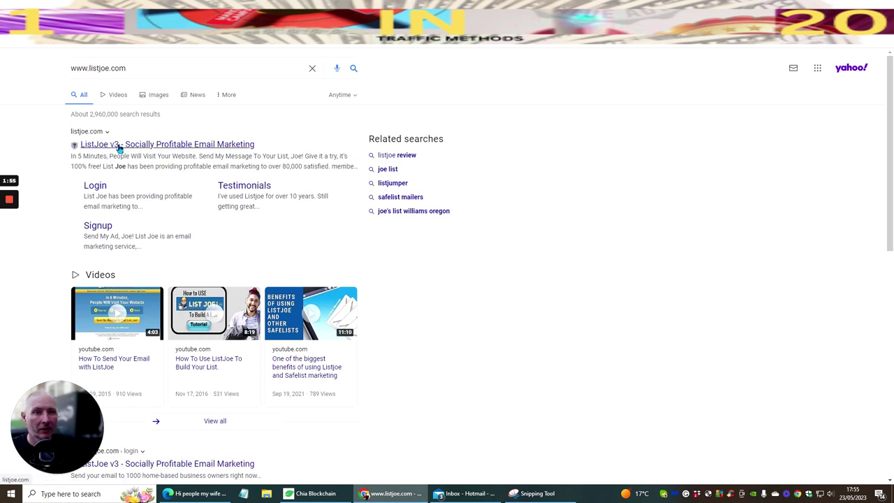
{"action": "left_click", "coordinate": [118, 146]}
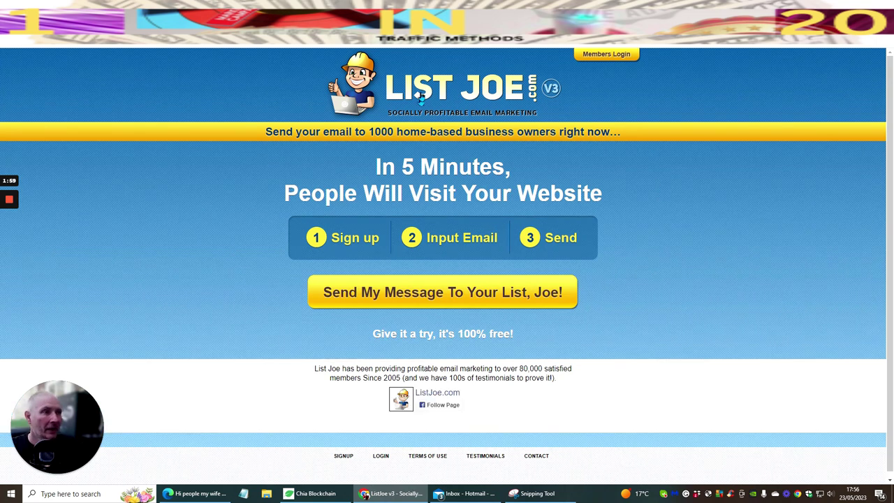
Log in to the List Joe members area by filling in the account username and password.
{"action": "scroll", "coordinate": [665, 219], "scroll_direction": "down", "scroll_amount": 1}
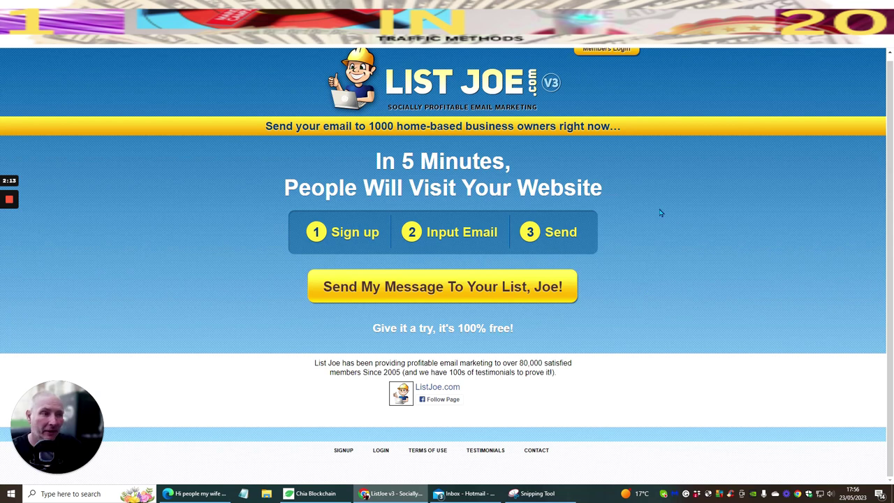
{"action": "scroll", "coordinate": [625, 103], "scroll_direction": "up", "scroll_amount": 1}
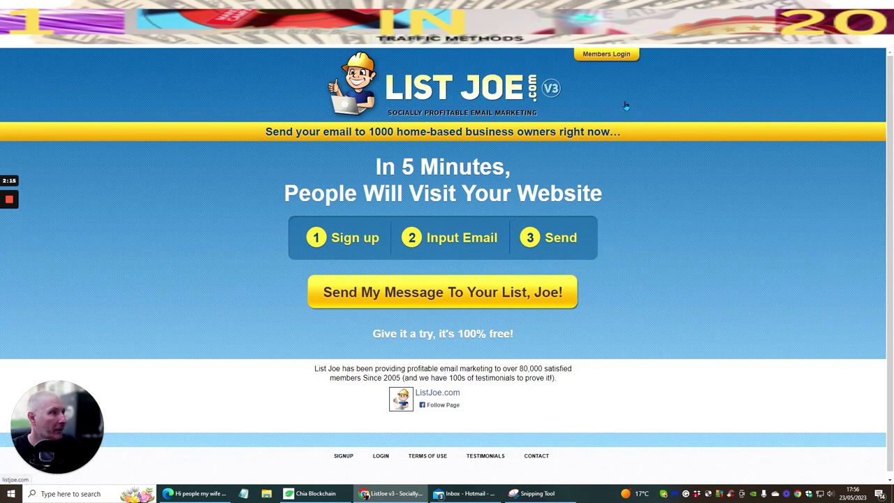
{"action": "left_click", "coordinate": [605, 55]}
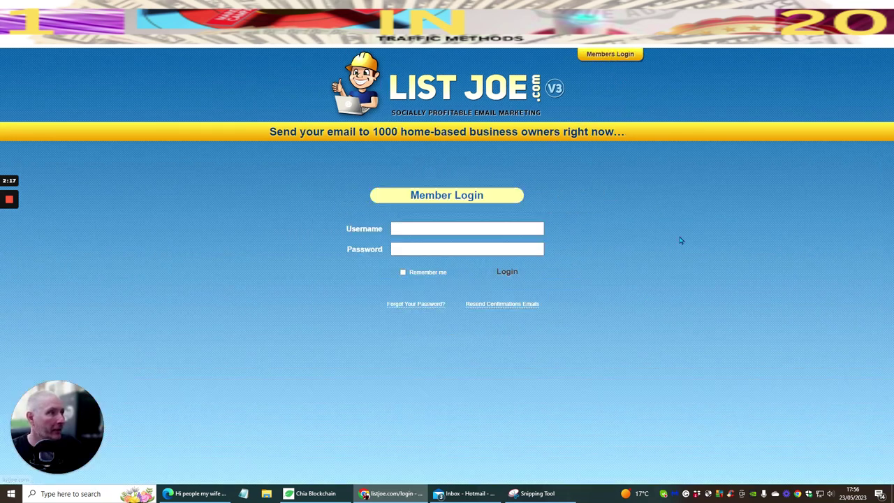
{"action": "left_click", "coordinate": [402, 228]}
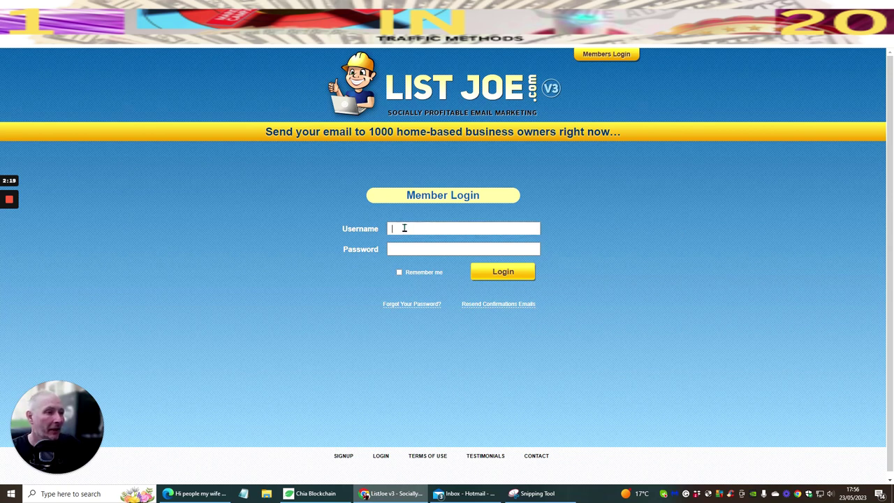
{"action": "left_click", "coordinate": [453, 255]}
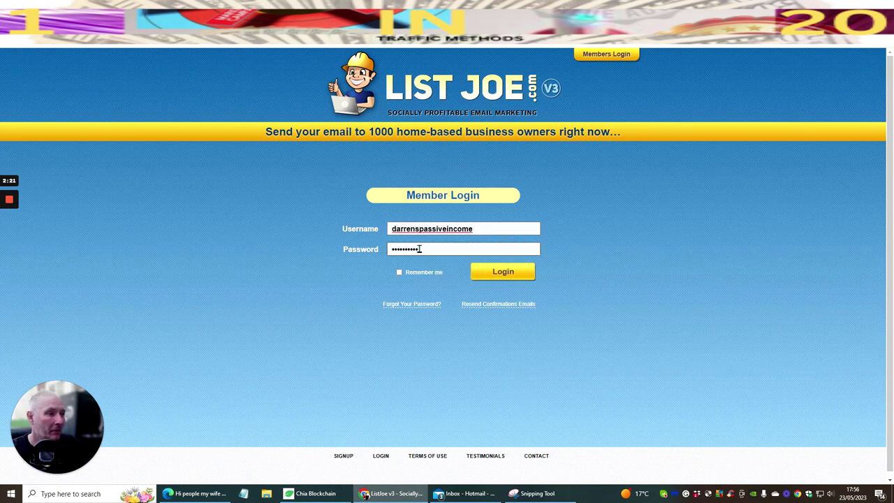
{"action": "left_click", "coordinate": [503, 270]}
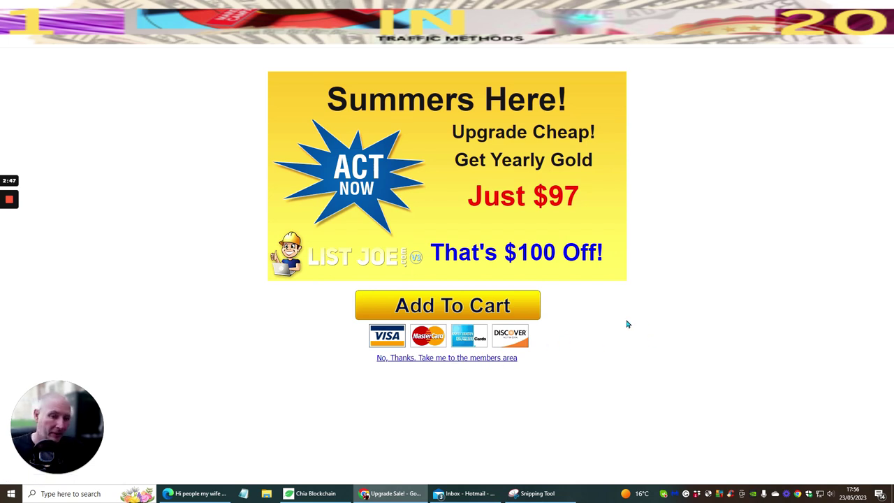
Decline the yearly Gold upgrade offer, expand the Send Mail options and continue to the members' home page.
{"action": "left_click", "coordinate": [427, 359]}
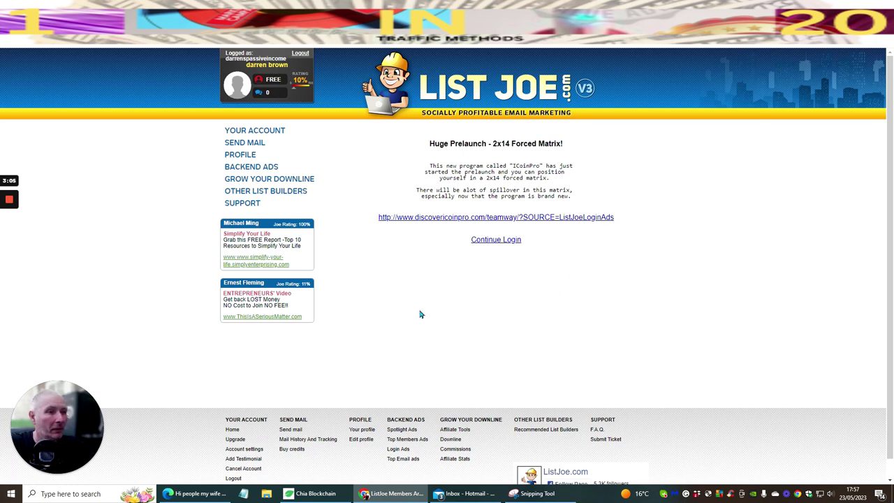
{"action": "left_click", "coordinate": [250, 144]}
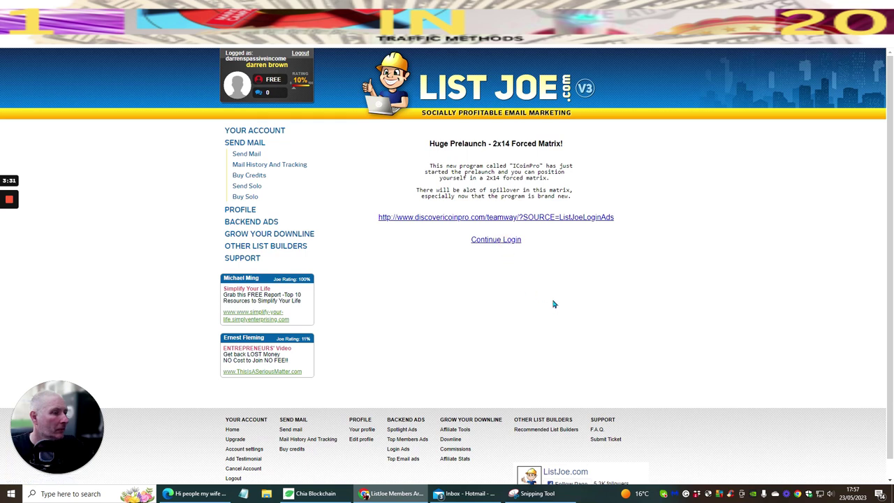
{"action": "scroll", "coordinate": [360, 308], "scroll_direction": "down", "scroll_amount": 1}
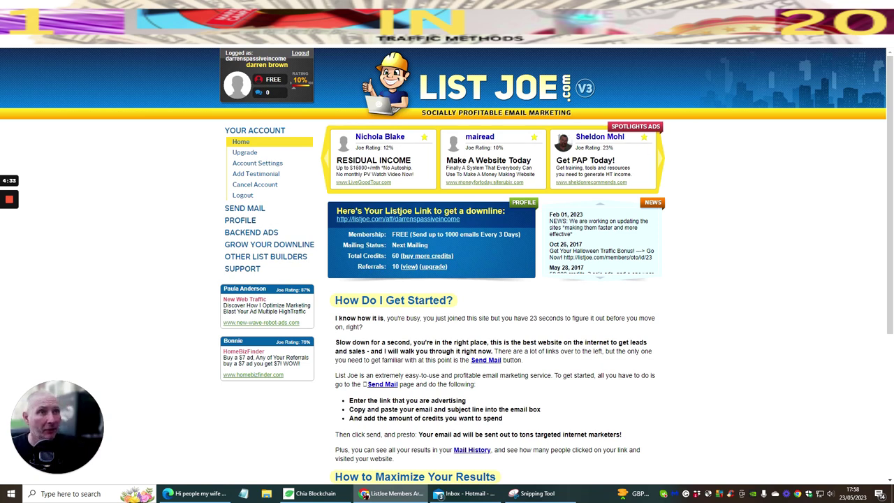
Switch to the Gmail inbox and read the "Grab this Rare Opportunity Today Totally Free" email down to its earn-credits link.
{"action": "key", "text": "ctrl+Tab"}
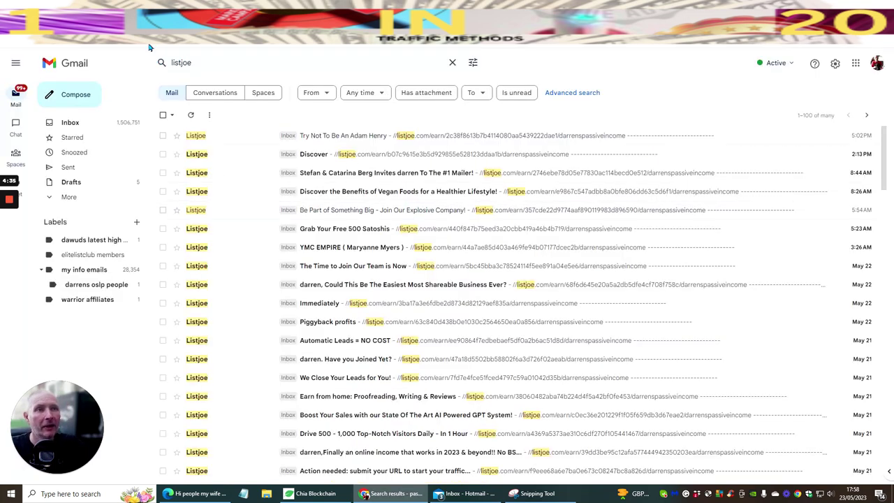
{"action": "left_click", "coordinate": [67, 122]}
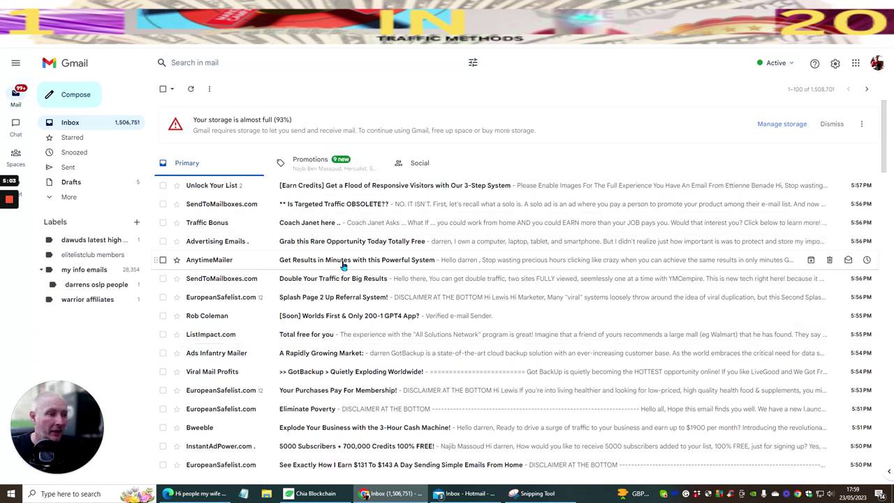
{"action": "left_click", "coordinate": [313, 239]}
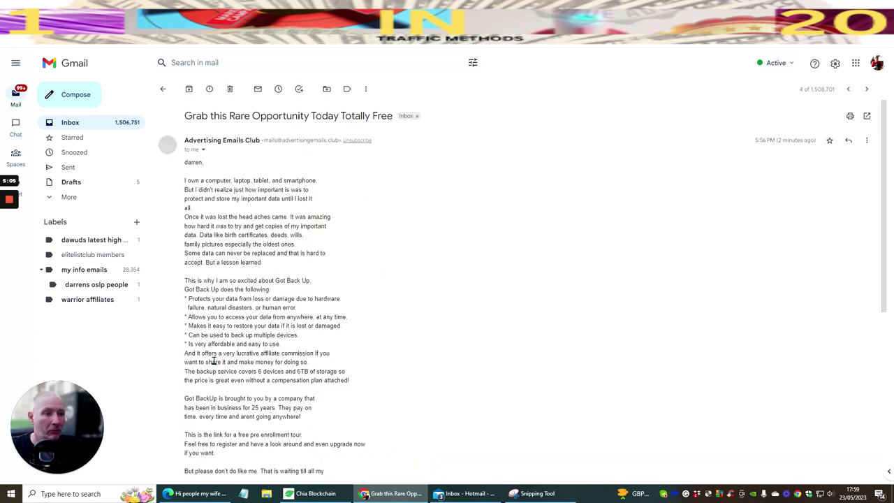
{"action": "scroll", "coordinate": [231, 199], "scroll_direction": "down", "scroll_amount": 3}
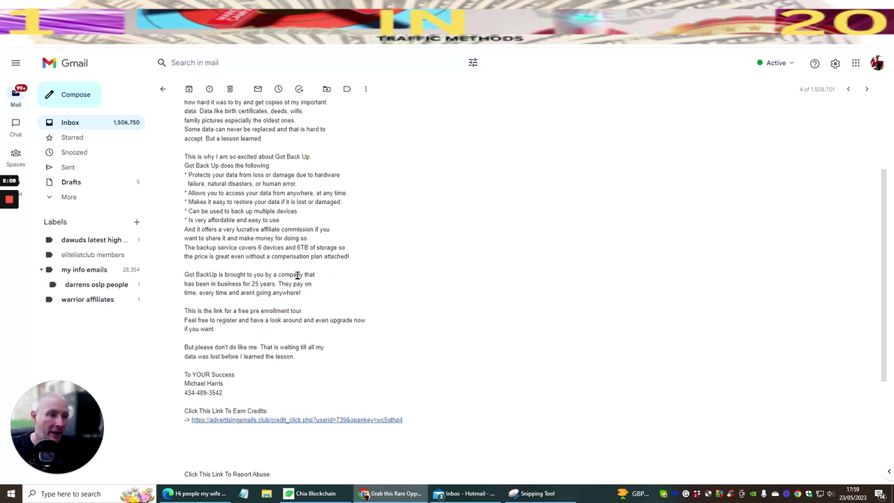
{"action": "scroll", "coordinate": [263, 198], "scroll_direction": "up", "scroll_amount": 3}
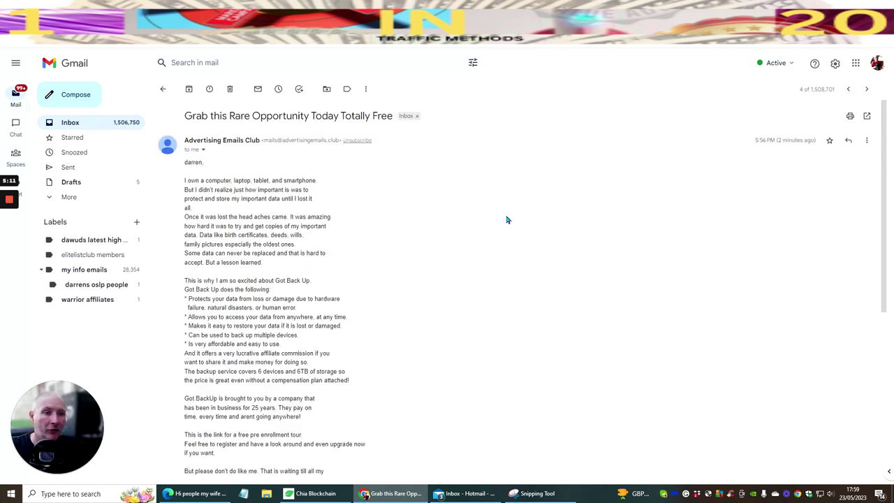
{"action": "left_click", "coordinate": [162, 91]}
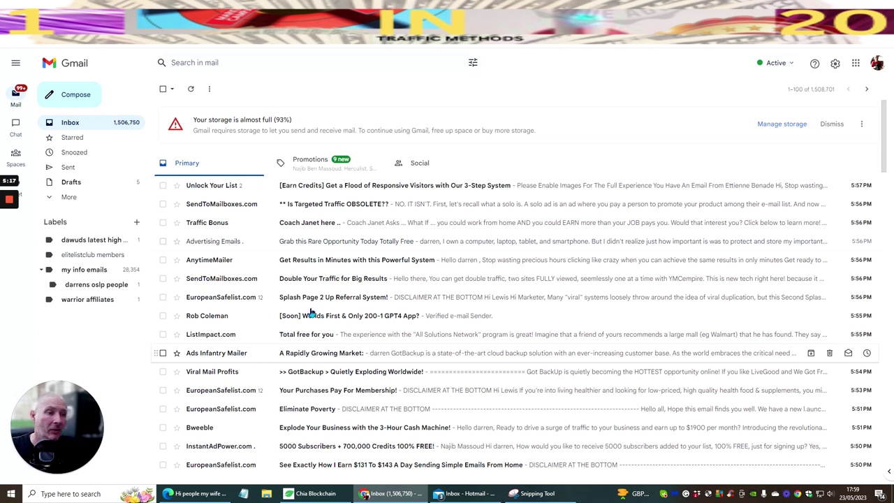
Read the EuropeanSafelist.com email "Splash Page 2 Up Referral System!" down to its earn-credits line and return to the inbox.
{"action": "left_click", "coordinate": [238, 299]}
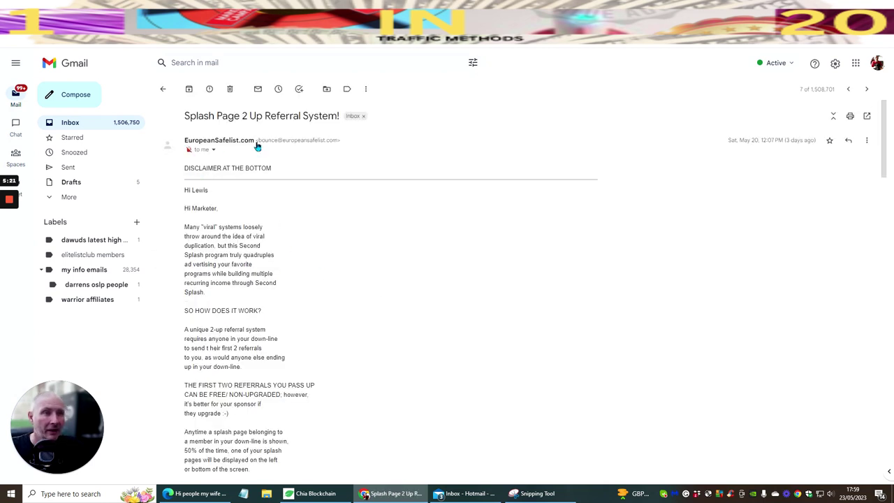
{"action": "scroll", "coordinate": [244, 263], "scroll_direction": "down", "scroll_amount": 12}
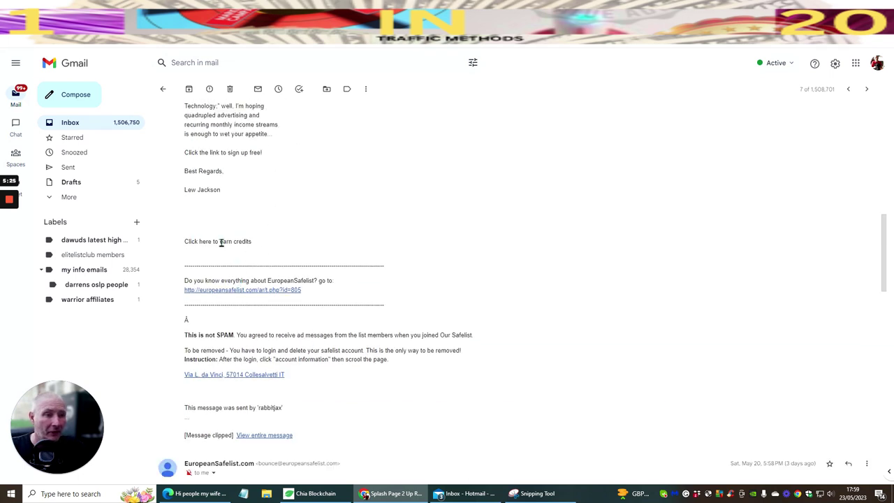
{"action": "scroll", "coordinate": [298, 252], "scroll_direction": "up", "scroll_amount": 12}
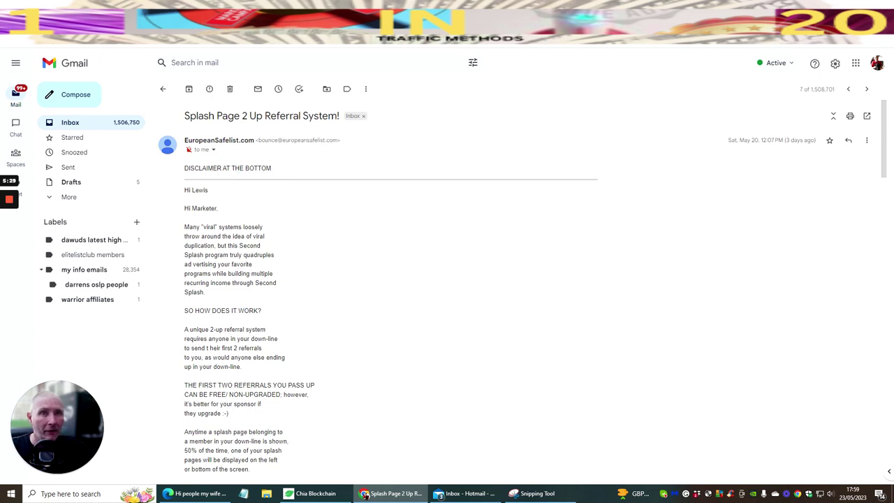
{"action": "key", "text": "alt+Left"}
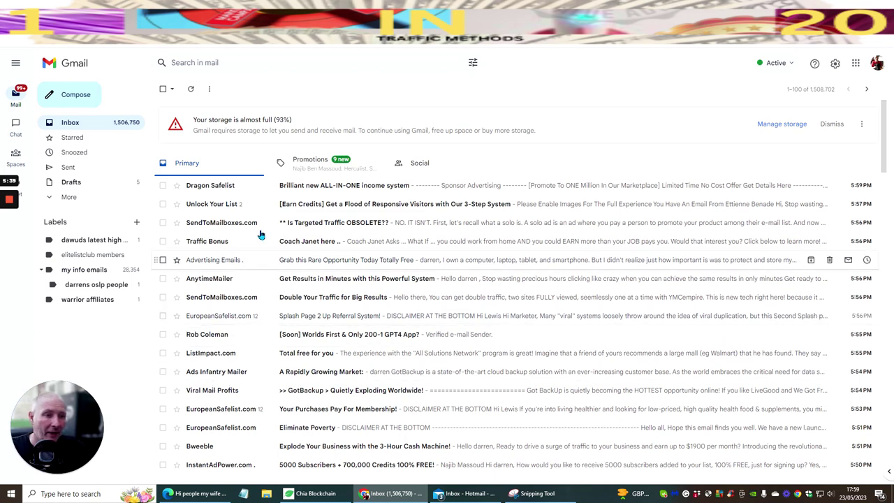
Look through the inbox's safelist emails and search the mailbox for "joelist".
{"action": "scroll", "coordinate": [266, 244], "scroll_direction": "down", "scroll_amount": 10}
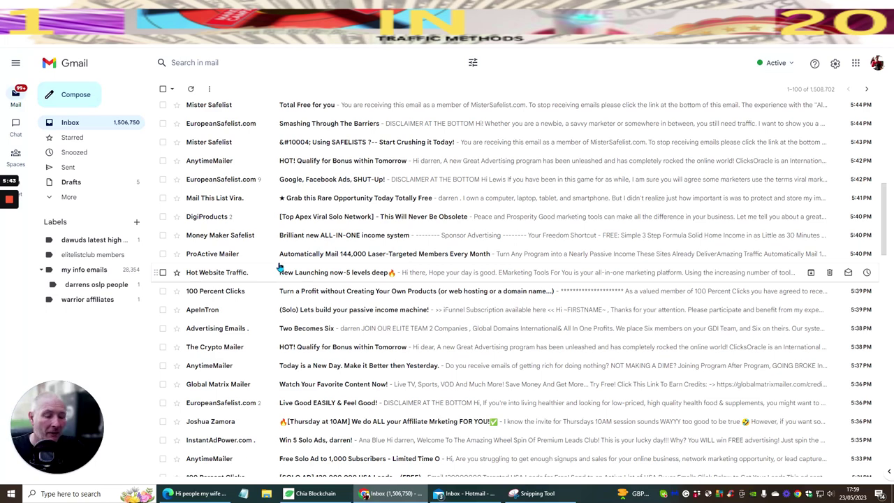
{"action": "scroll", "coordinate": [279, 265], "scroll_direction": "up", "scroll_amount": 10}
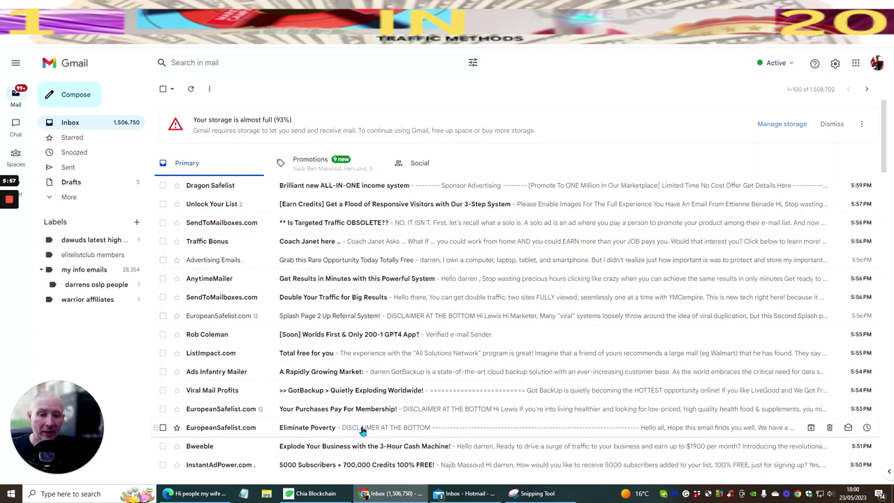
{"action": "left_click", "coordinate": [216, 62]}
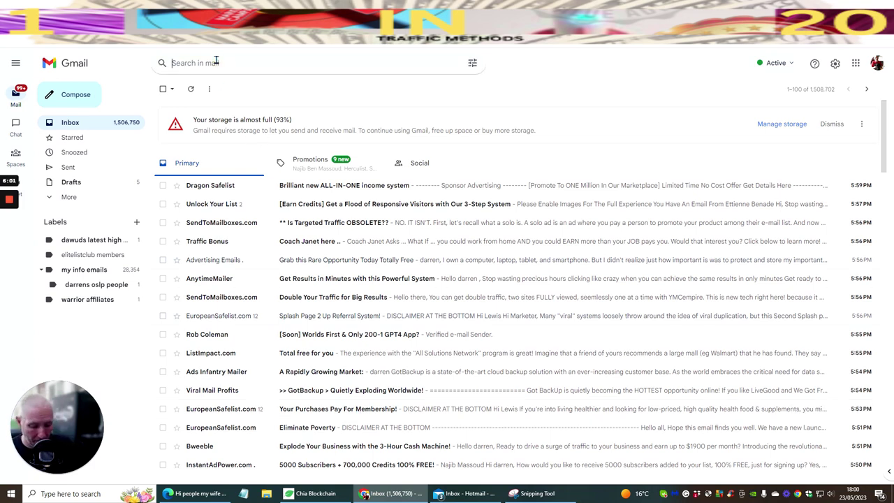
{"action": "type", "text": "joe"}
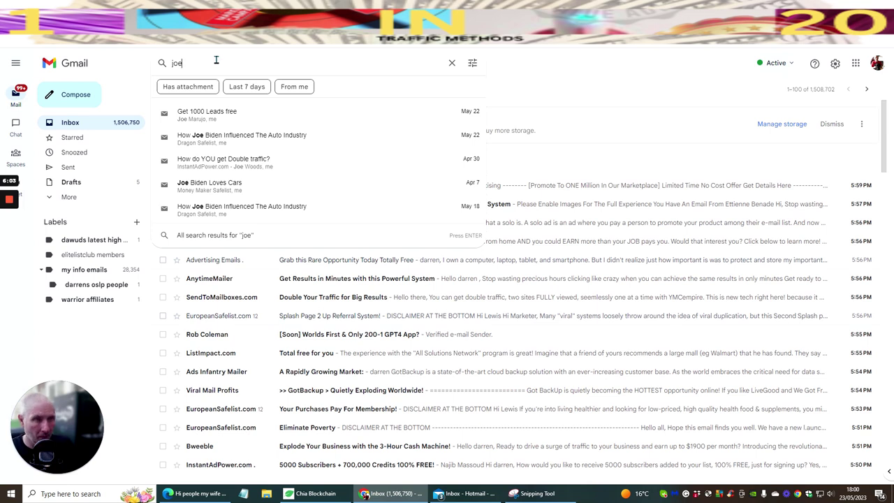
{"action": "type", "text": "list"}
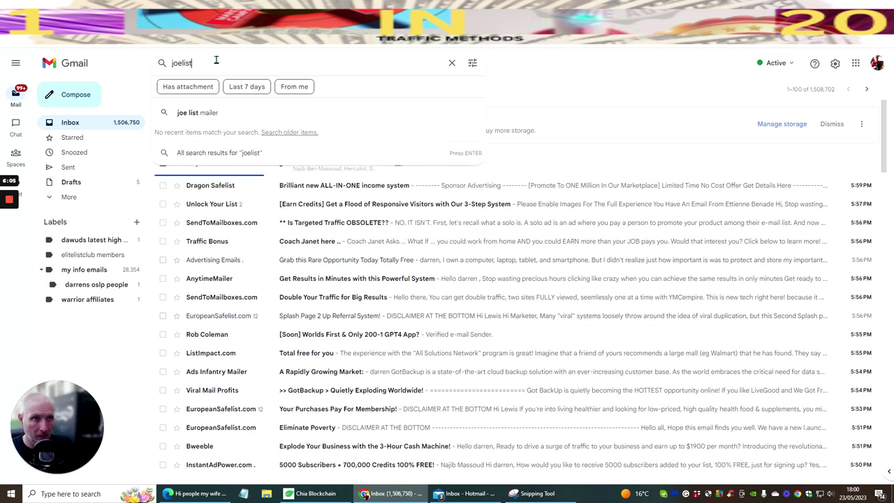
{"action": "key", "text": "Return"}
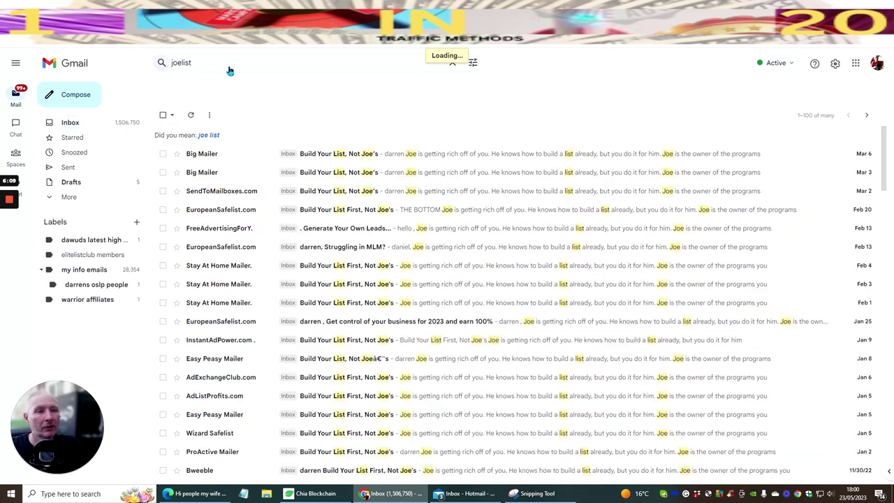
Replace the mailbox search term with "listjoe" and look through the matching List Joe emails.
{"action": "left_click", "coordinate": [214, 61]}
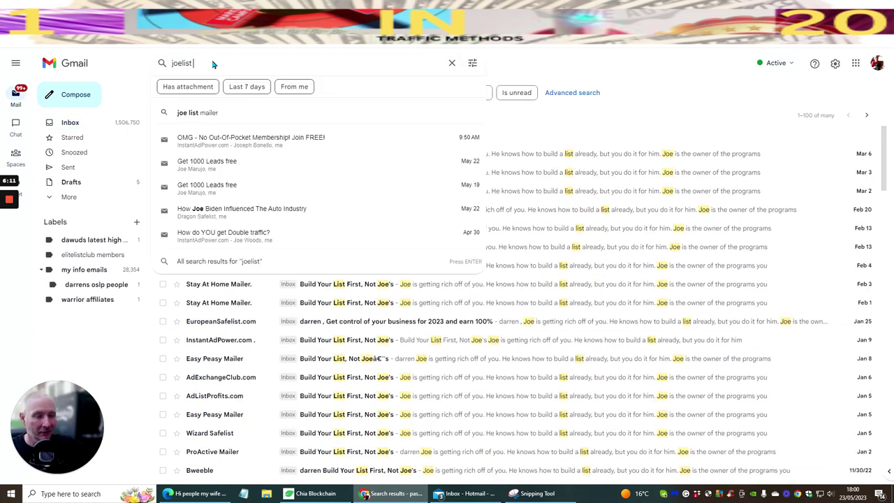
{"action": "key", "text": "BackSpace"}
{"action": "key", "text": "BackSpace"}
{"action": "key", "text": "BackSpace"}
{"action": "key", "text": "BackSpace"}
{"action": "key", "text": "BackSpace"}
{"action": "key", "text": "BackSpace"}
{"action": "key", "text": "BackSpace"}
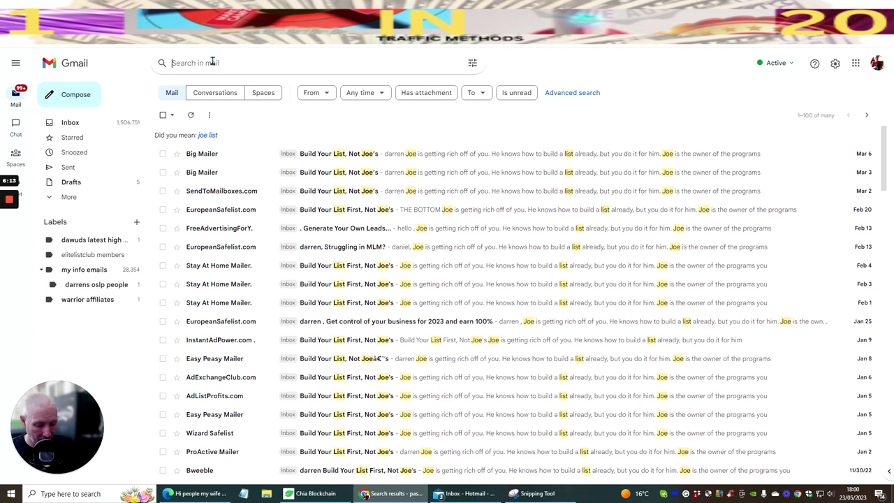
{"action": "type", "text": "listjoe"}
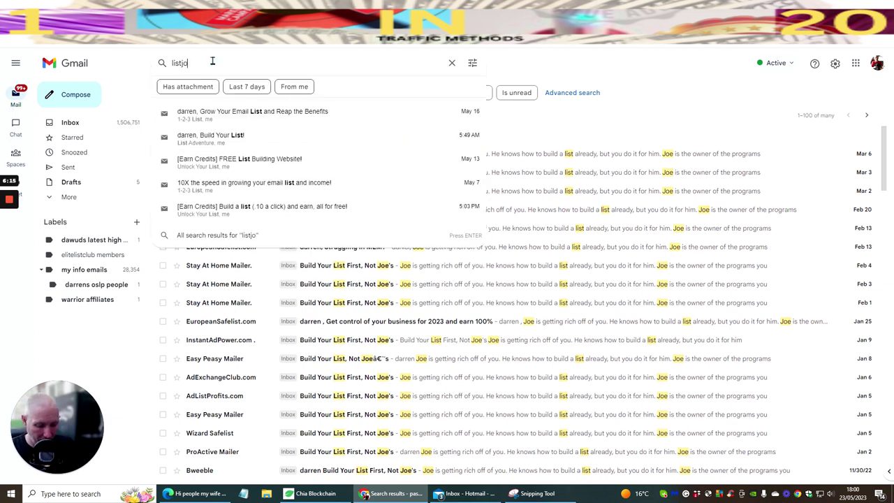
{"action": "key", "text": "Return"}
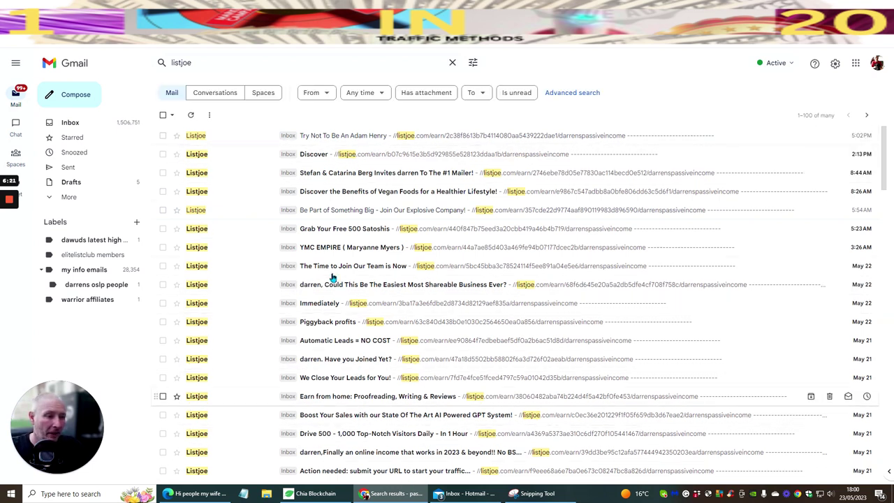
{"action": "scroll", "coordinate": [371, 293], "scroll_direction": "down", "scroll_amount": 3}
{"action": "scroll", "coordinate": [350, 430], "scroll_direction": "up", "scroll_amount": 1}
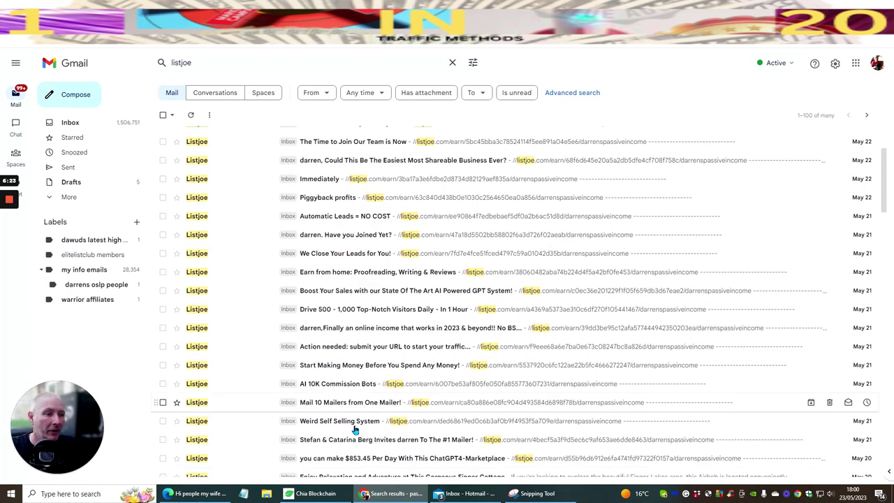
Read the "Finally an online income that works in 2023 & beyond!!" email down to its earn-credits link and return to the search results.
{"action": "left_click", "coordinate": [331, 330]}
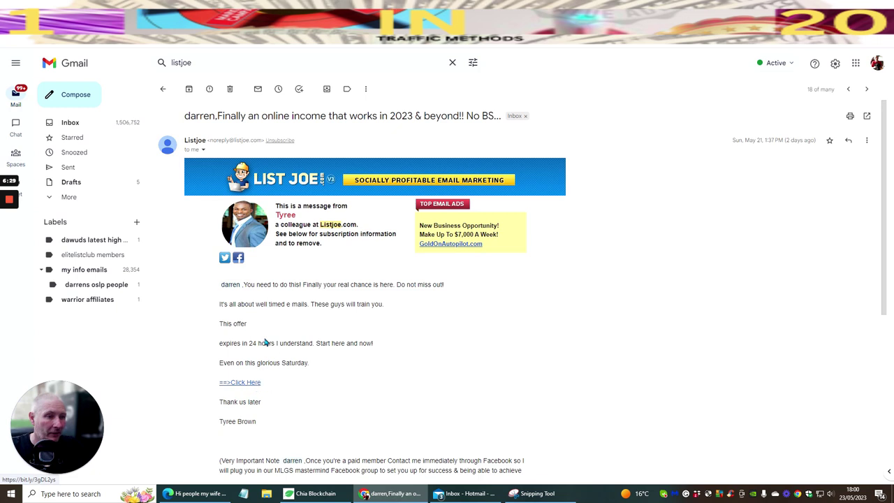
{"action": "scroll", "coordinate": [304, 274], "scroll_direction": "down", "scroll_amount": 4}
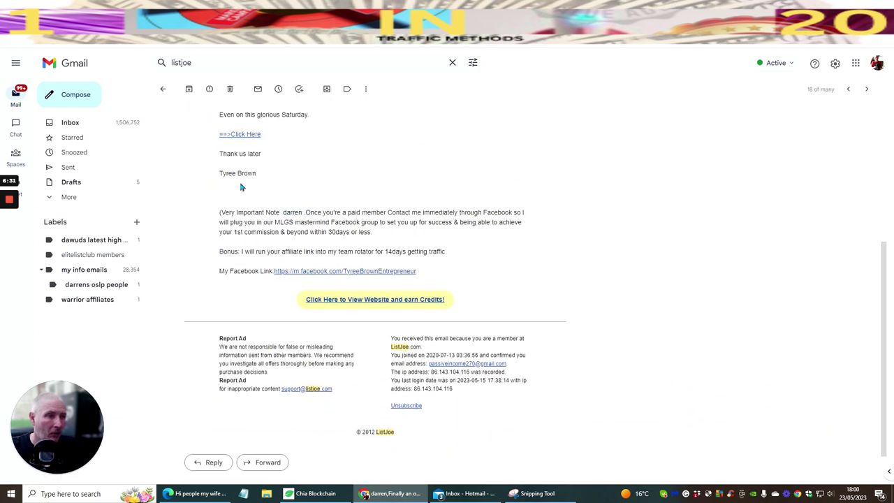
{"action": "scroll", "coordinate": [374, 182], "scroll_direction": "up", "scroll_amount": 3}
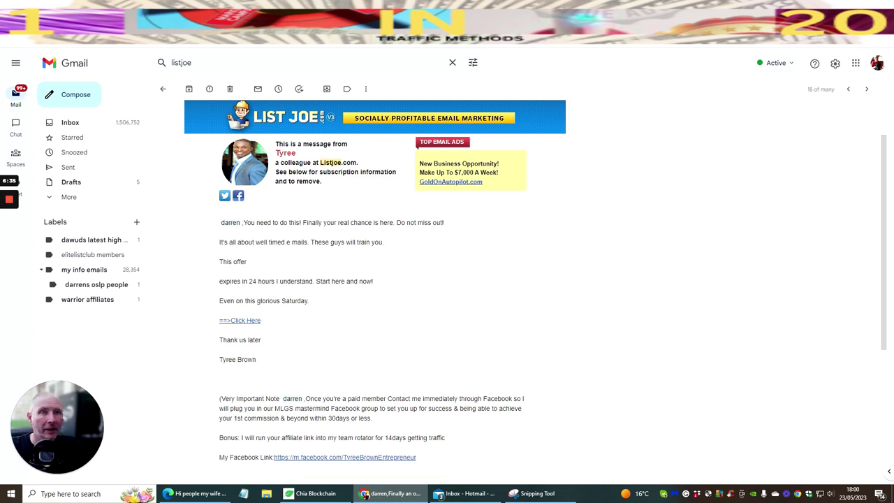
{"action": "key", "text": "alt+Left"}
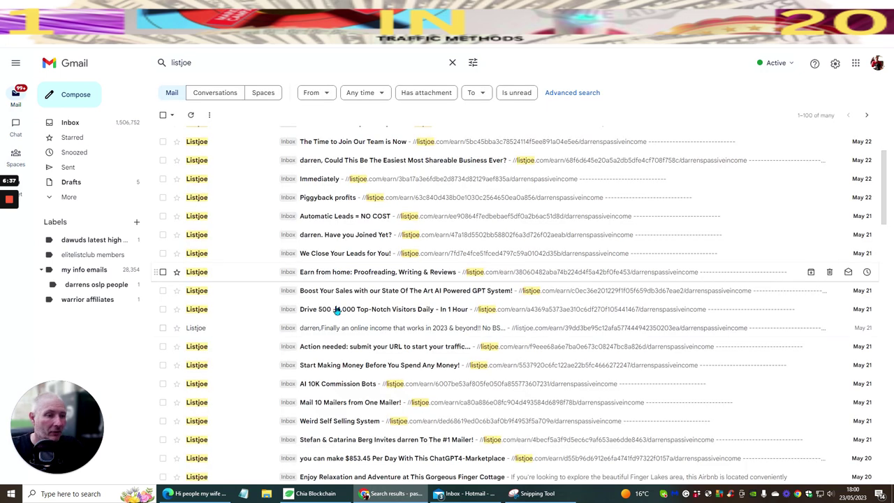
Visit the earn-credits website from the "Drive 500 - 1,000 Top-Notch Visitors Daily - In 1 Hour" email, rate it five stars, and return to the results.
{"action": "left_click", "coordinate": [323, 310]}
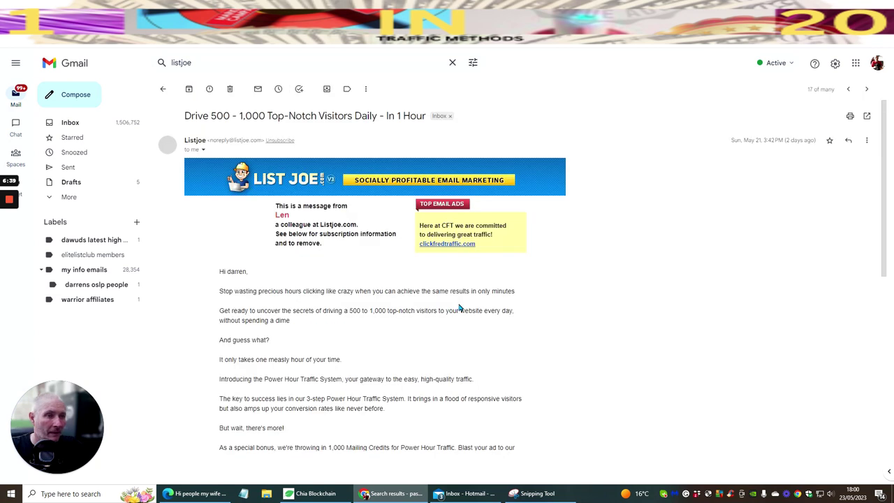
{"action": "scroll", "coordinate": [434, 262], "scroll_direction": "down", "scroll_amount": 3}
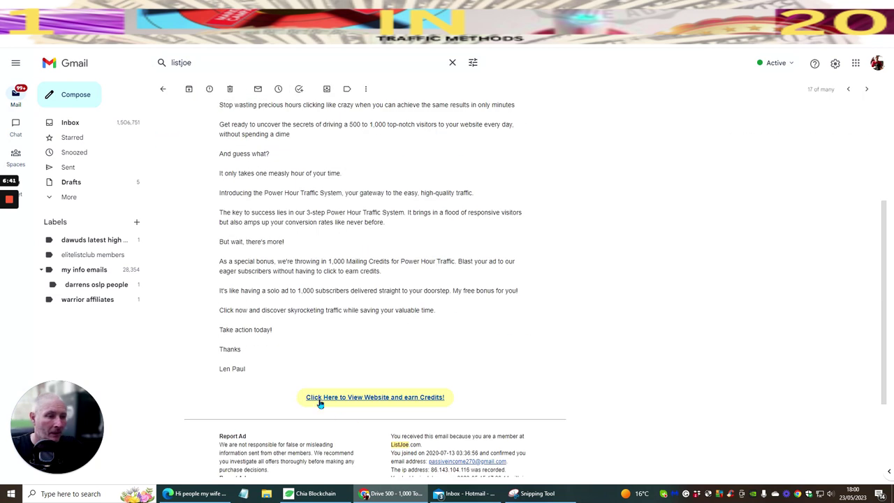
{"action": "left_click", "coordinate": [379, 399]}
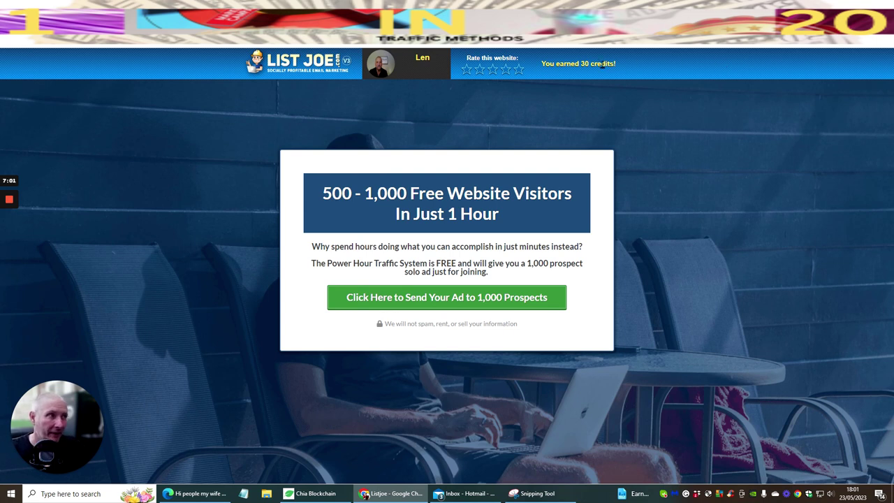
{"action": "left_click", "coordinate": [518, 68]}
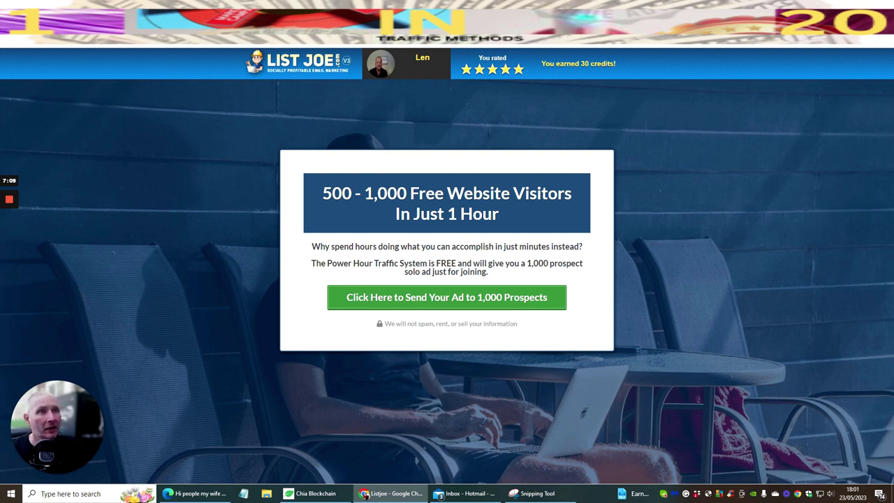
{"action": "key", "text": "ctrl+w"}
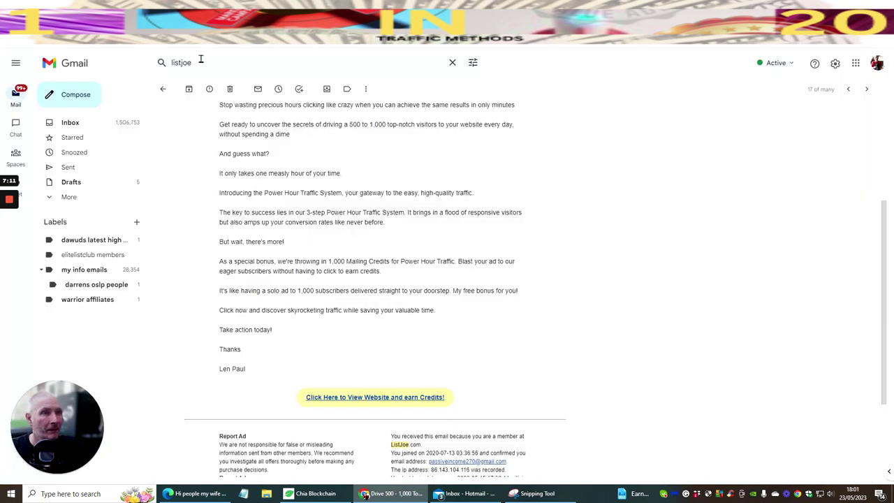
{"action": "key", "text": "alt+Left"}
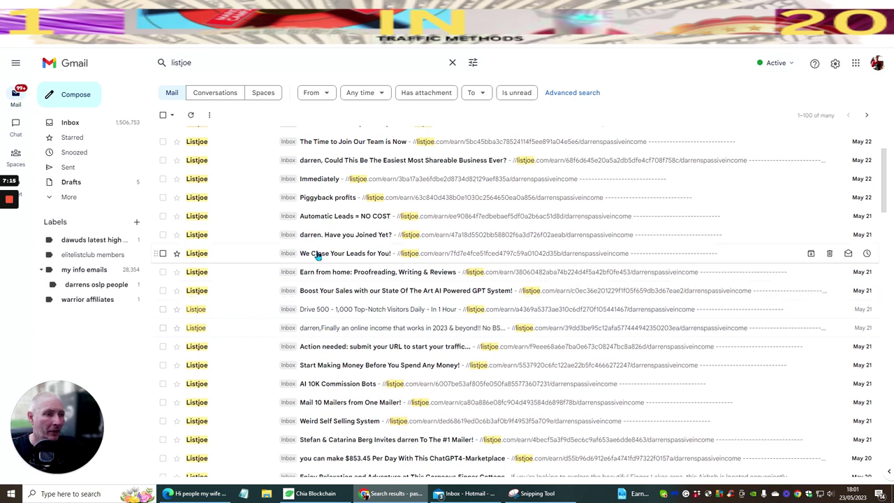
Visit the earn-credits website from the "We Close Your Leads for You!" email and look through its page down to the sign-up form.
{"action": "left_click", "coordinate": [316, 253]}
{"action": "scroll", "coordinate": [466, 290], "scroll_direction": "down", "scroll_amount": 7}
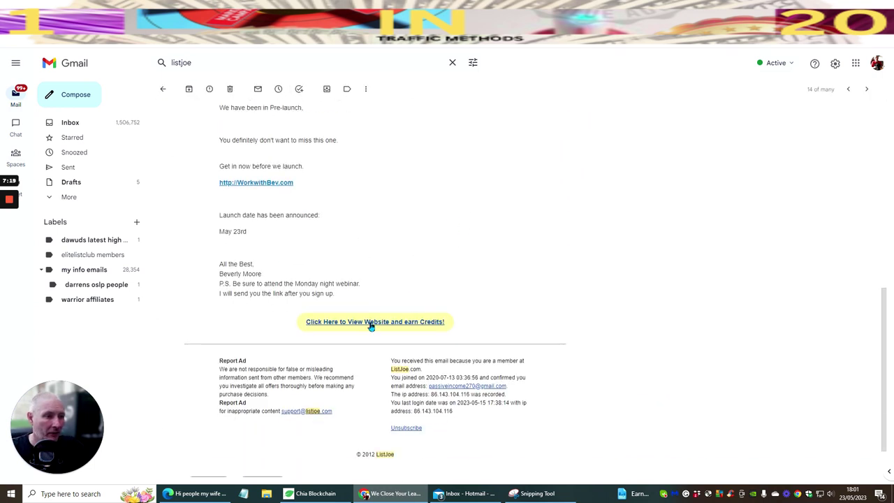
{"action": "left_click", "coordinate": [372, 325]}
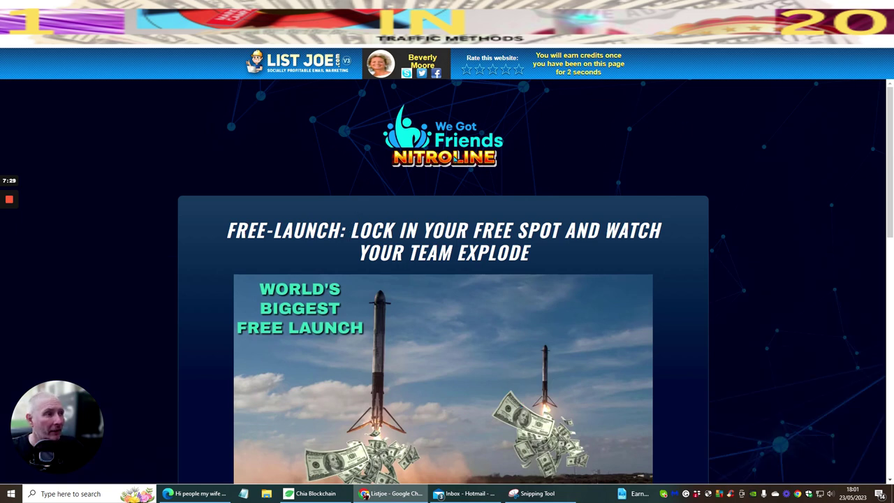
{"action": "scroll", "coordinate": [699, 164], "scroll_direction": "down", "scroll_amount": 3}
{"action": "scroll", "coordinate": [700, 163], "scroll_direction": "down", "scroll_amount": 5}
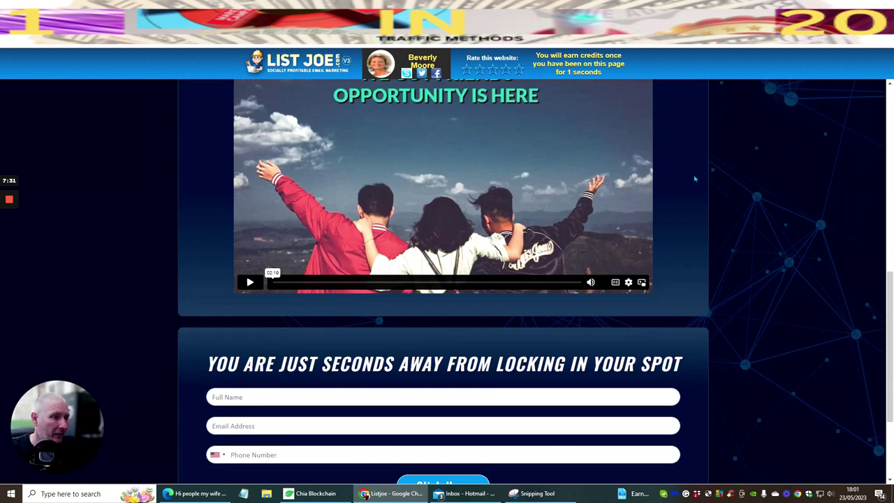
{"action": "scroll", "coordinate": [695, 180], "scroll_direction": "up", "scroll_amount": 1}
{"action": "scroll", "coordinate": [694, 179], "scroll_direction": "down", "scroll_amount": 1}
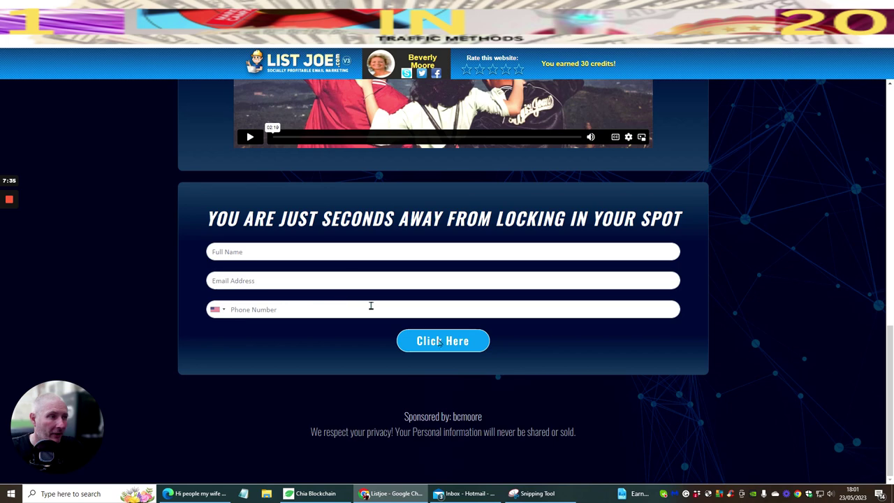
{"action": "scroll", "coordinate": [579, 335], "scroll_direction": "up", "scroll_amount": 5}
{"action": "scroll", "coordinate": [585, 356], "scroll_direction": "up", "scroll_amount": 2}
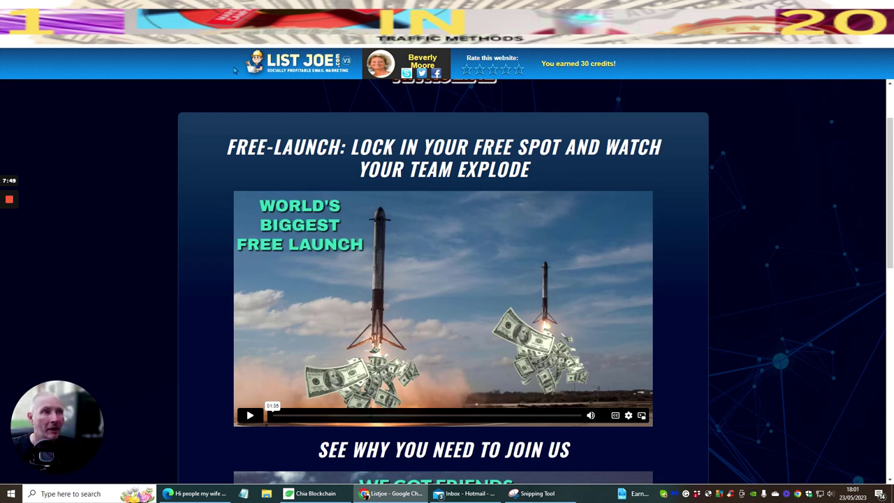
Try to give the We Got Friends Nitroline page a star rating, then return to the List Joe search results.
{"action": "left_click", "coordinate": [505, 68]}
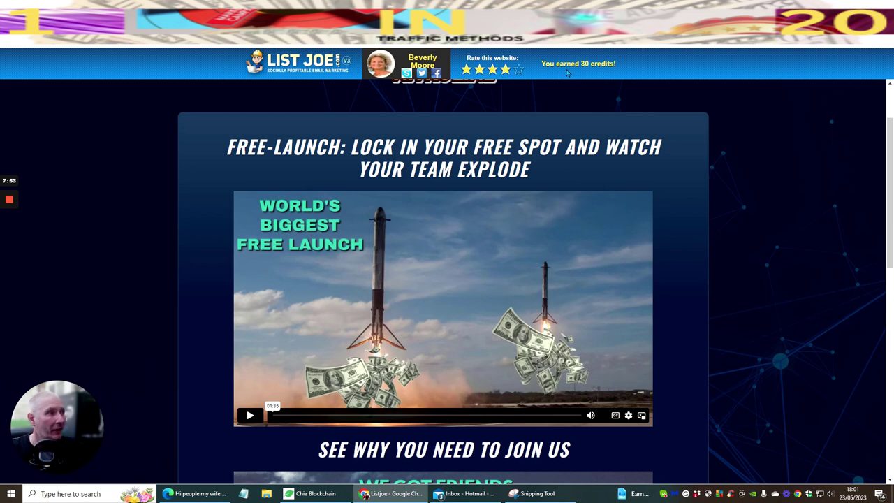
{"action": "left_click", "coordinate": [520, 69]}
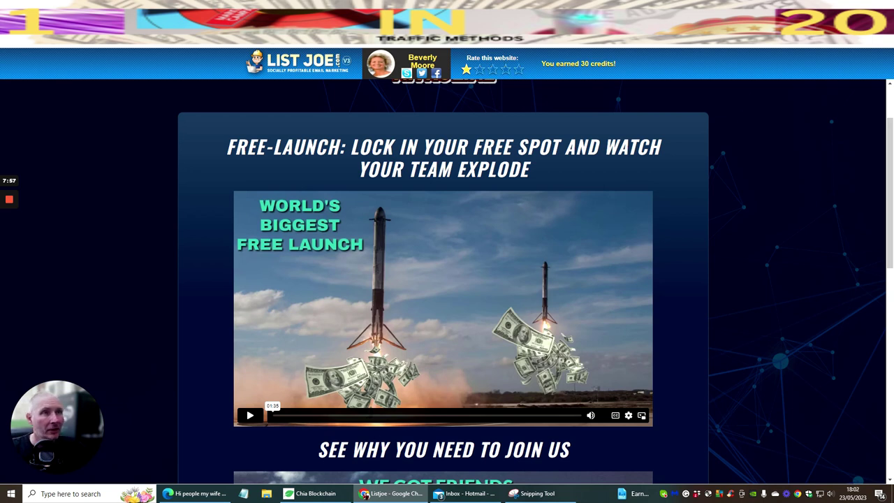
{"action": "key", "text": "ctrl+w"}
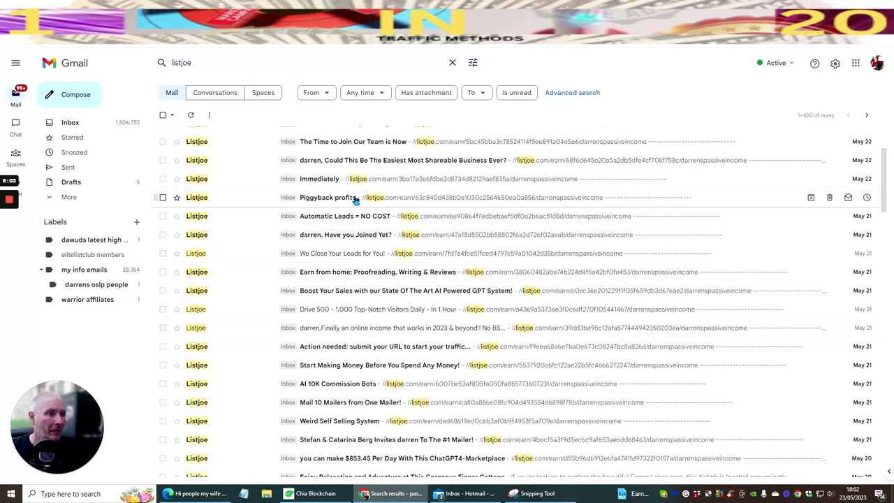
Visit the earn-credits website from the "Piggyback profits" email, rate it five stars, and return to the search results.
{"action": "left_click", "coordinate": [314, 198]}
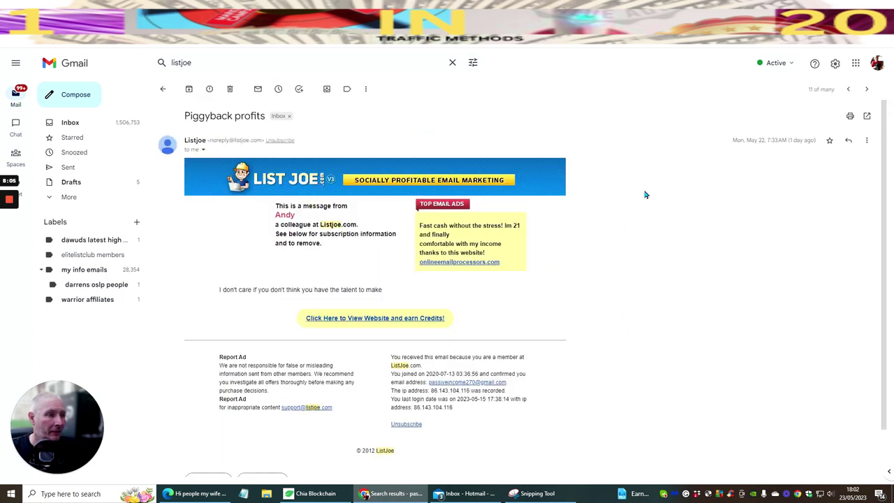
{"action": "left_click", "coordinate": [355, 321]}
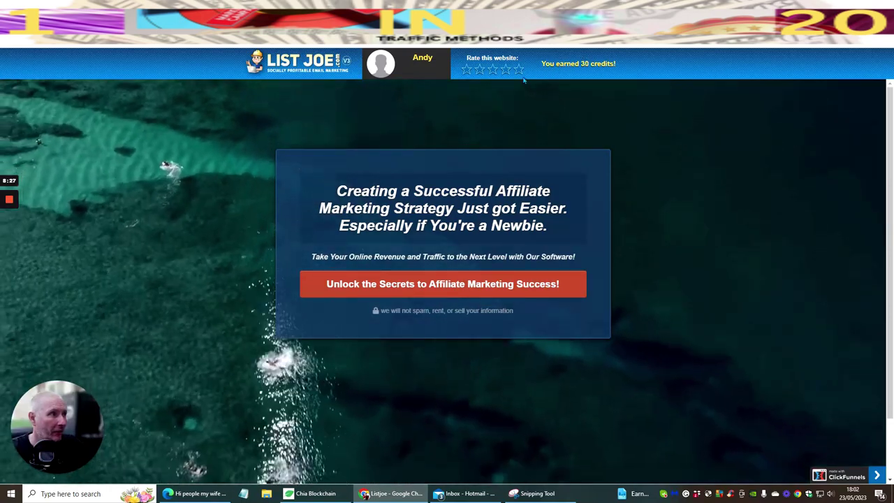
{"action": "left_click", "coordinate": [519, 69]}
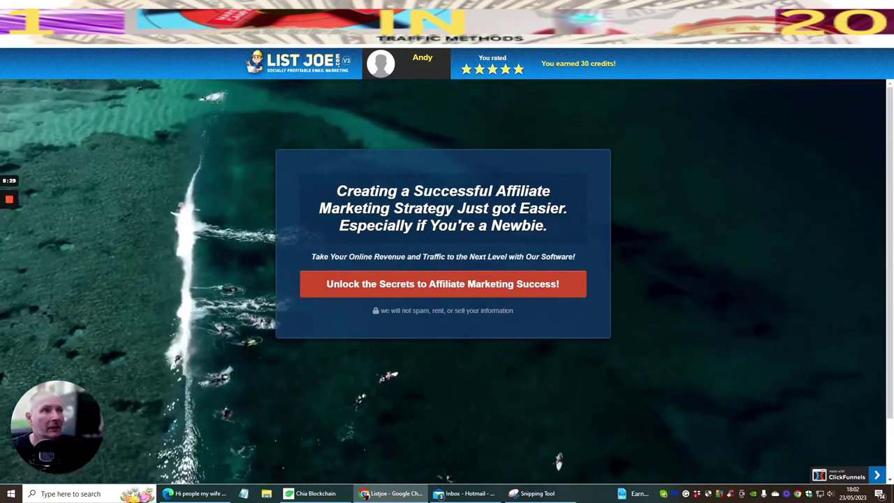
{"action": "key", "text": "alt+Left"}
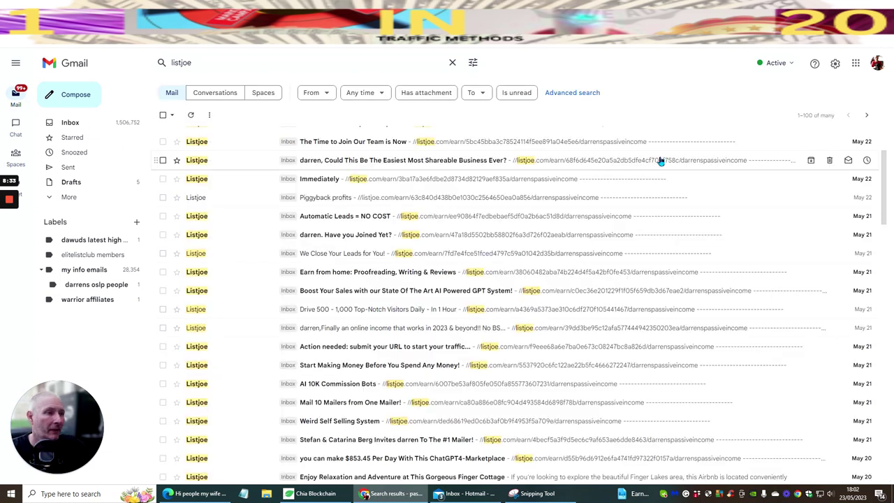
Visit the earn-credits website from the "Automatic Leads = NO COST" email, rate it five stars, and return to the search results.
{"action": "left_click", "coordinate": [310, 215]}
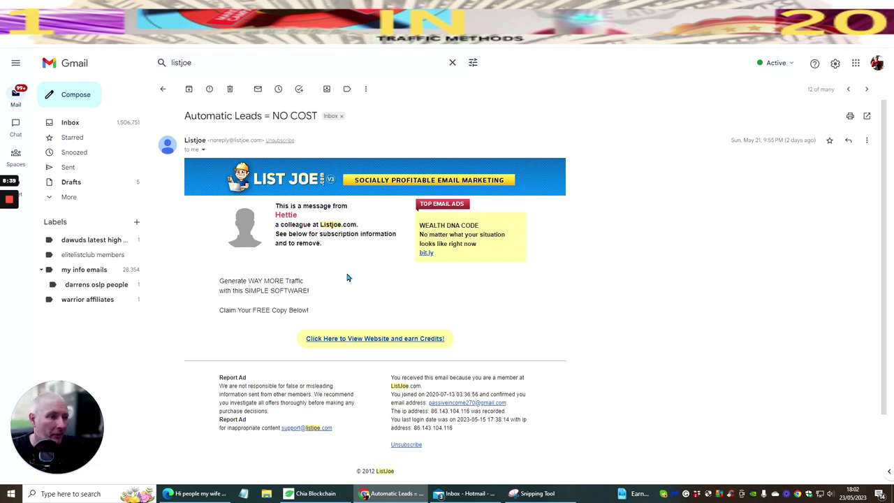
{"action": "left_click", "coordinate": [346, 339]}
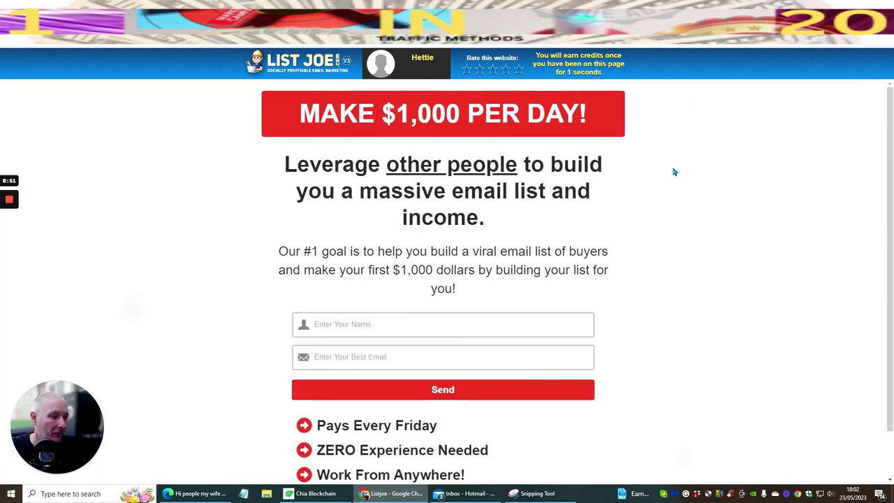
{"action": "scroll", "coordinate": [671, 175], "scroll_direction": "down", "scroll_amount": 1}
{"action": "scroll", "coordinate": [674, 172], "scroll_direction": "up", "scroll_amount": 1}
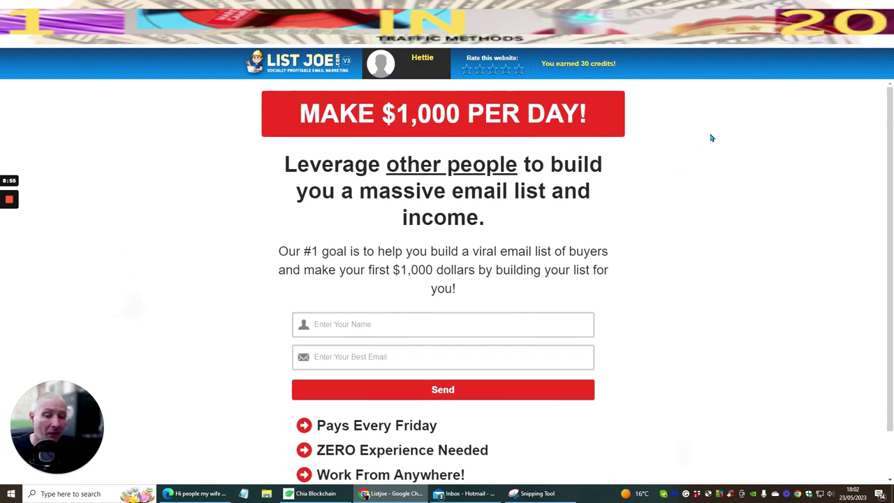
{"action": "left_click", "coordinate": [518, 69]}
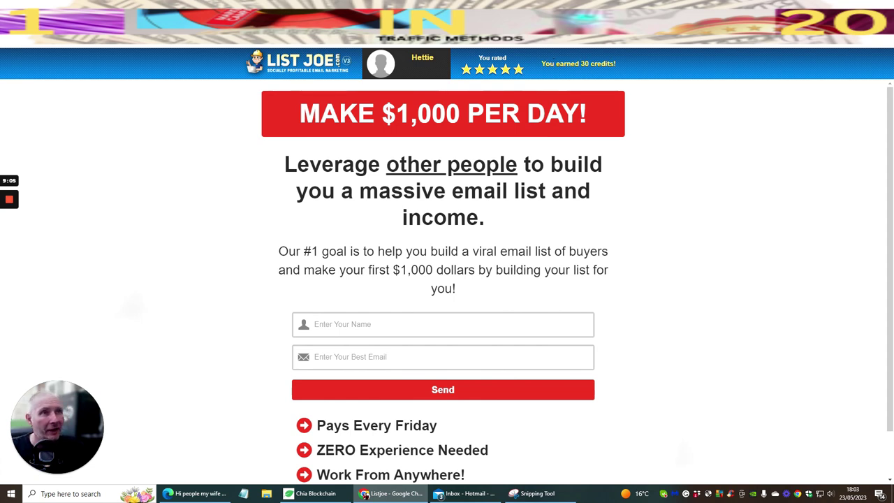
{"action": "key", "text": "ctrl+w"}
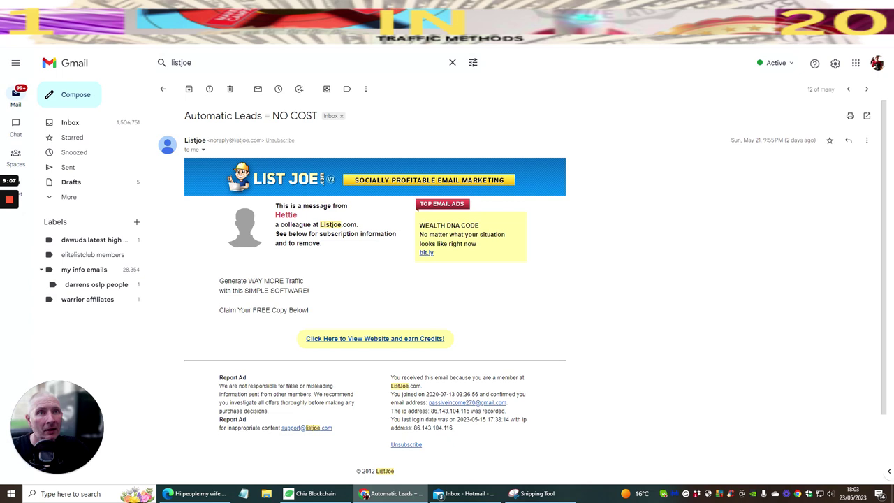
{"action": "key", "text": "alt+Left"}
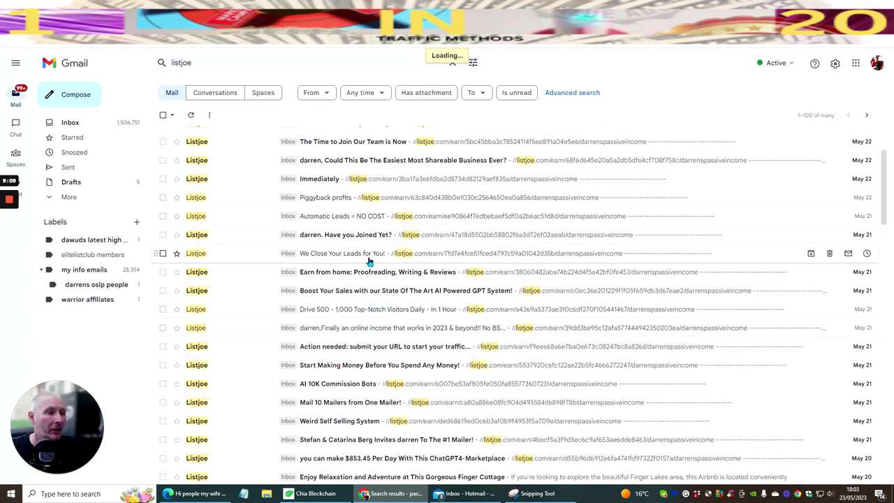
Visit the earn-credits website from the "Could This Be The Easiest Most Shareable Business Ever?" email, look through it, and return to the results.
{"action": "left_click", "coordinate": [297, 160]}
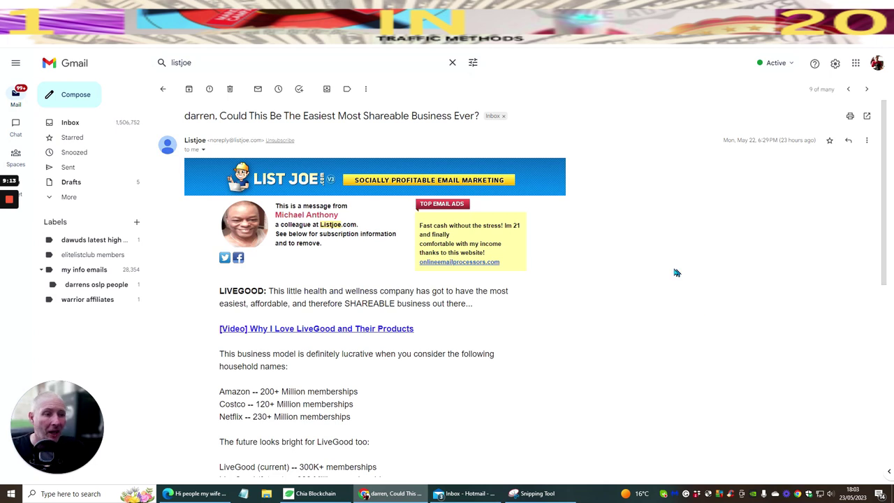
{"action": "scroll", "coordinate": [369, 297], "scroll_direction": "down", "scroll_amount": 5}
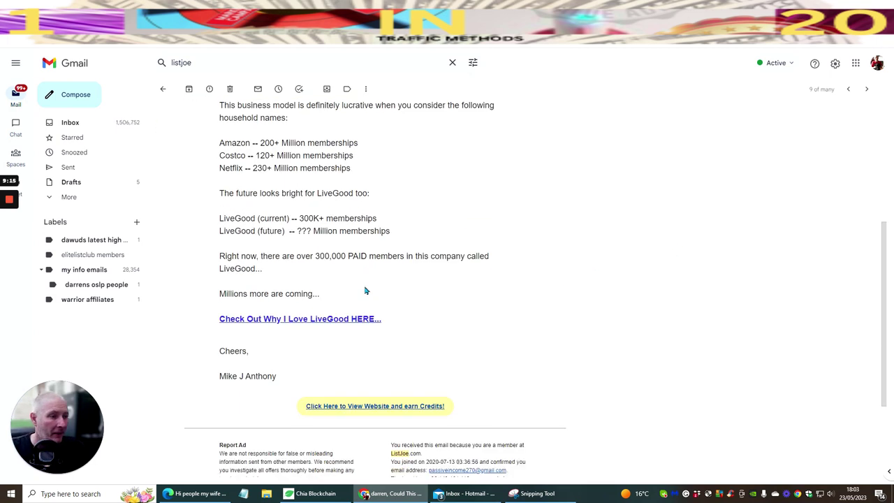
{"action": "left_click", "coordinate": [352, 282]}
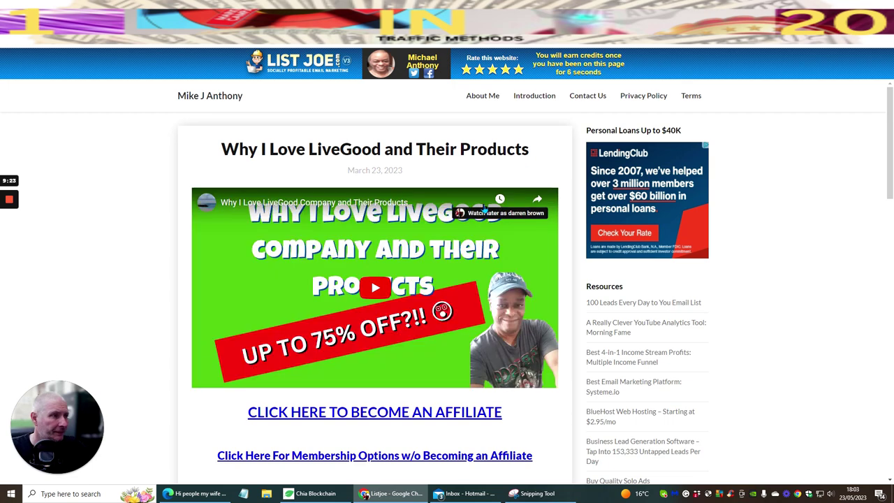
{"action": "scroll", "coordinate": [513, 175], "scroll_direction": "down", "scroll_amount": 10}
{"action": "scroll", "coordinate": [515, 179], "scroll_direction": "up", "scroll_amount": 10}
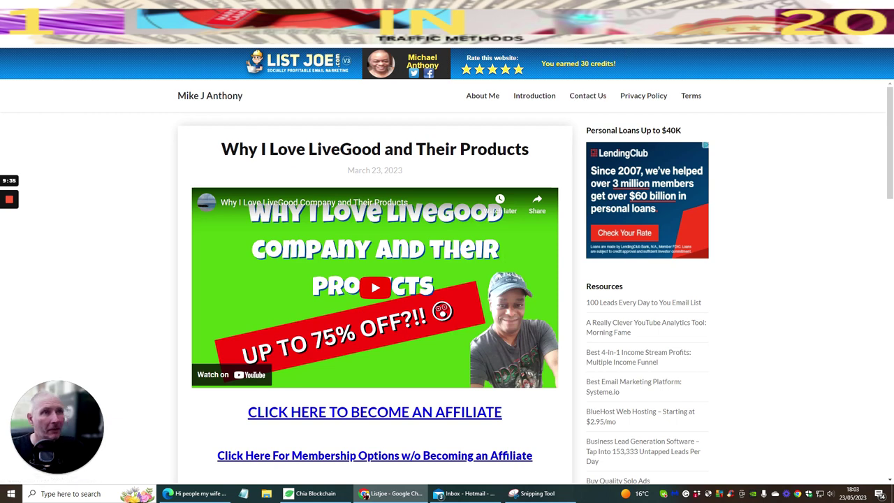
{"action": "key", "text": "ctrl+w"}
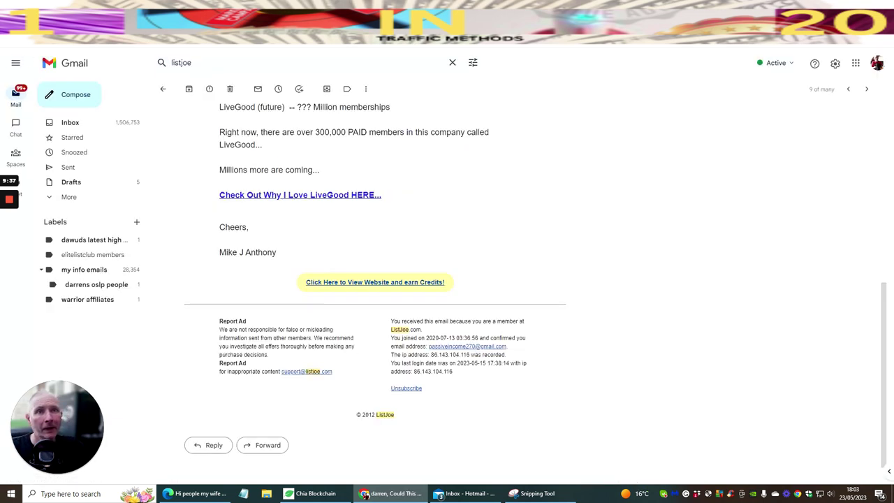
{"action": "key", "text": "alt+Left"}
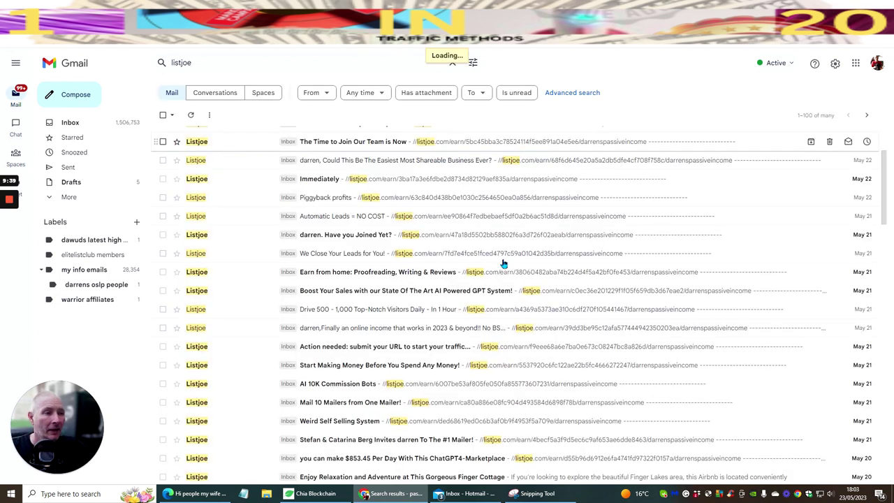
Visit the earn-credits website from the "Have you Joined Yet?" email, rate it five stars, and return to the search results.
{"action": "left_click", "coordinate": [317, 238]}
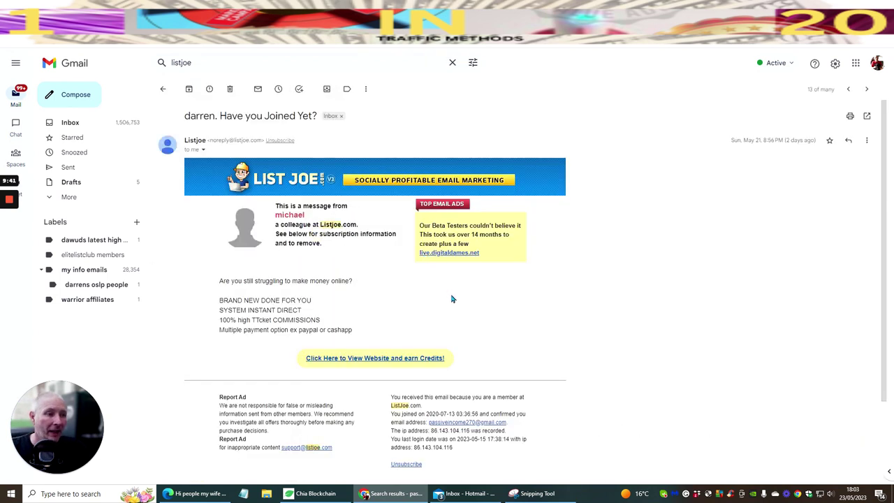
{"action": "left_click", "coordinate": [412, 359]}
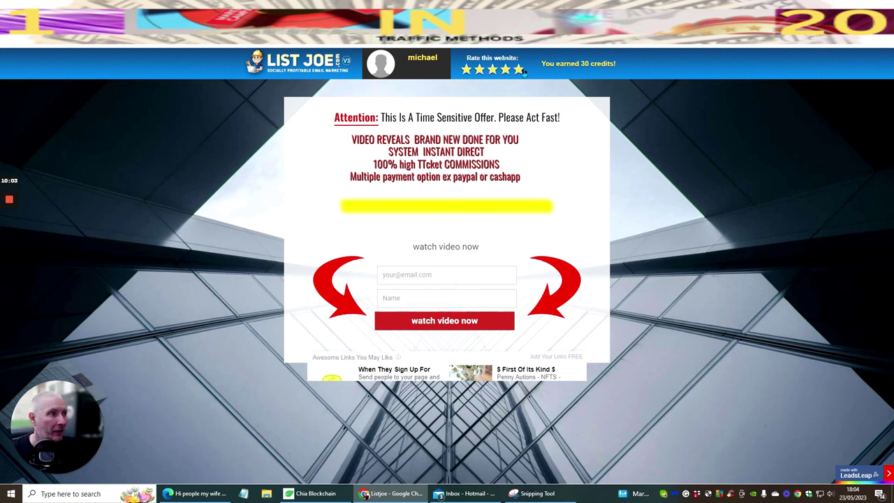
{"action": "left_click", "coordinate": [518, 68]}
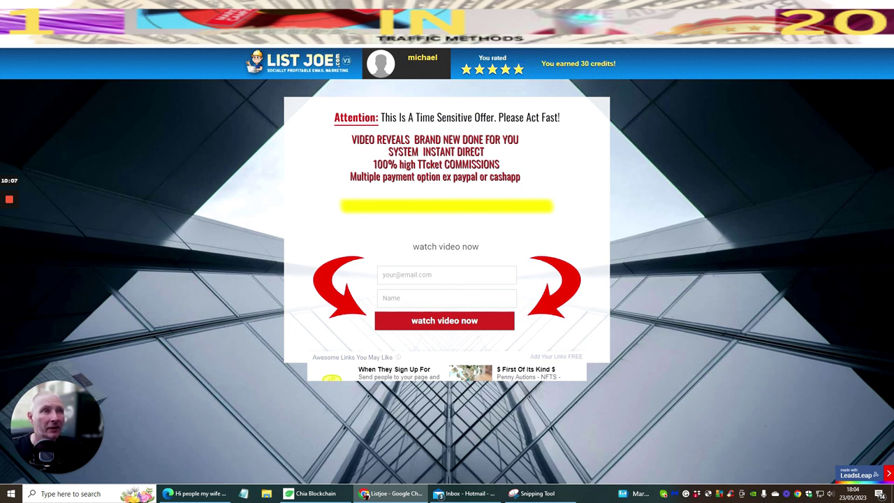
{"action": "key", "text": "ctrl+w"}
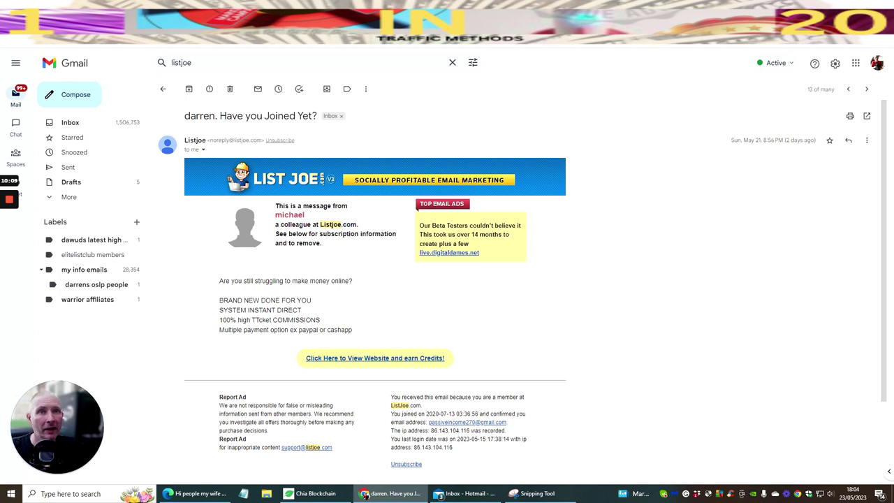
{"action": "key", "text": "alt+Left"}
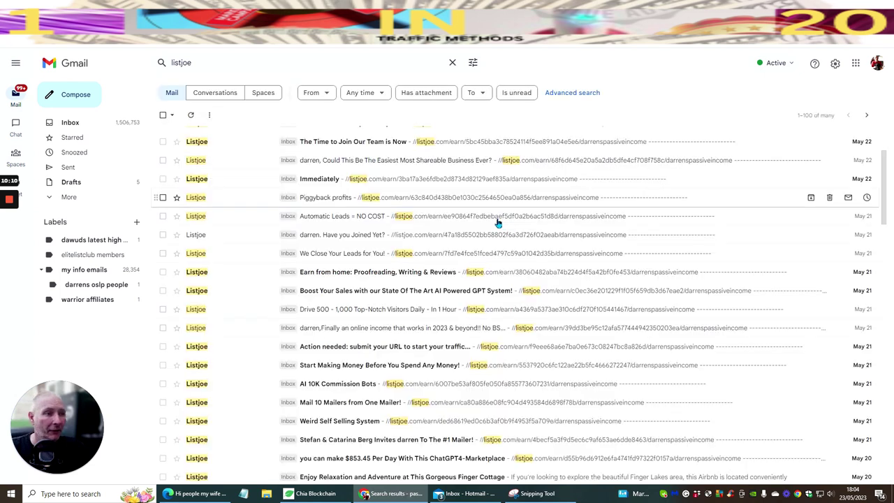
Visit the earn-credits website from the "Earn from home: Proofreading, Writing & Reviews" email, rate it five stars, and return to the search results.
{"action": "left_click", "coordinate": [345, 276]}
{"action": "scroll", "coordinate": [588, 302], "scroll_direction": "down", "scroll_amount": 3}
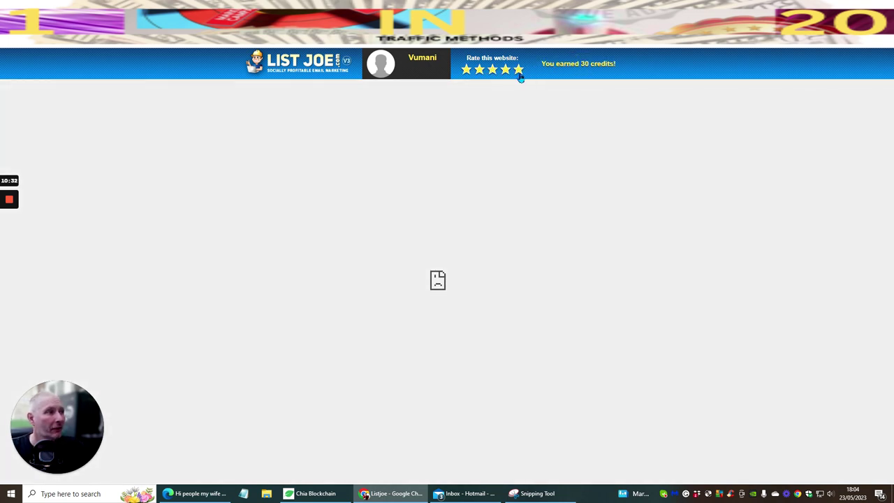
{"action": "left_click", "coordinate": [519, 77]}
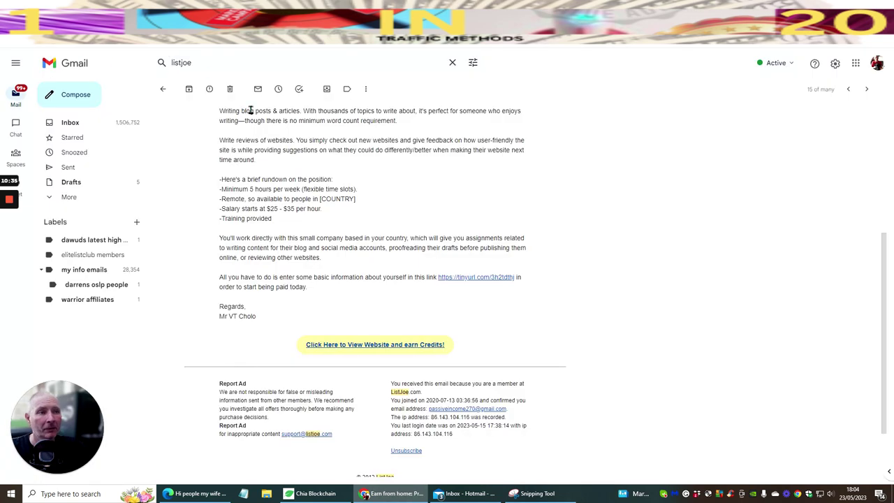
{"action": "key", "text": "u"}
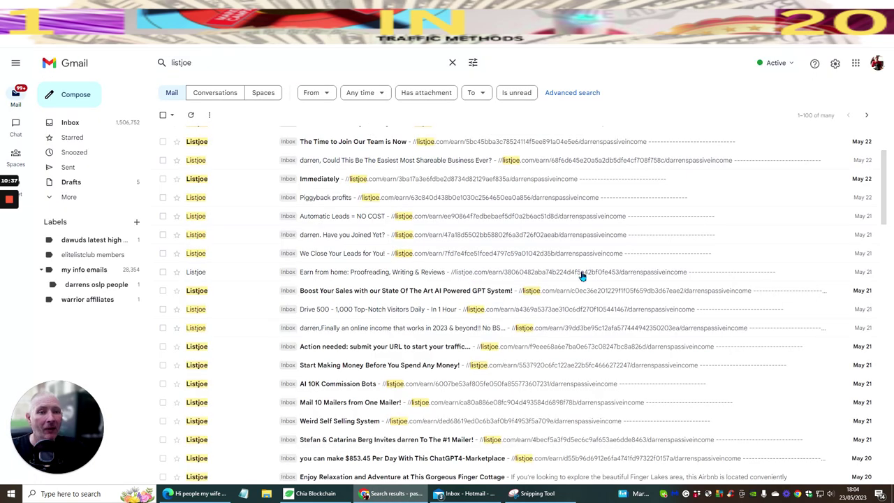
Visit the earn-credits website from the "Action needed: submit your URL to start your traffic..." email, rate it five stars, and return to the email.
{"action": "left_click", "coordinate": [379, 347]}
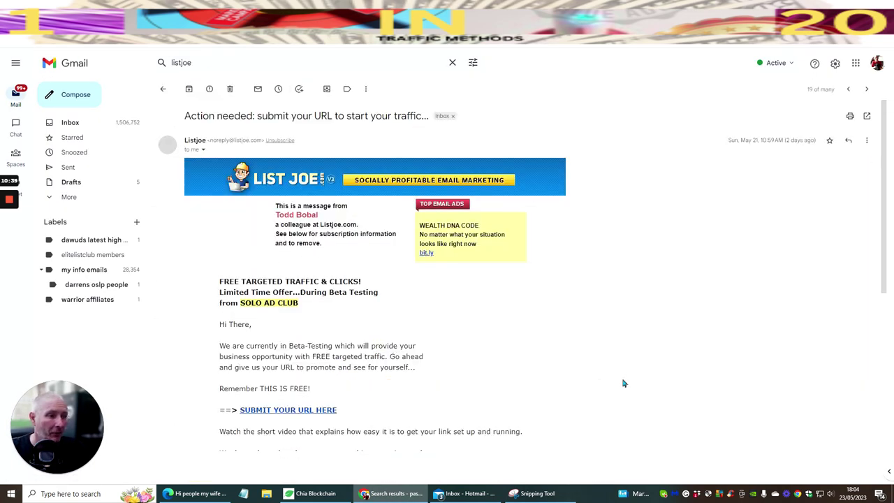
{"action": "scroll", "coordinate": [608, 232], "scroll_direction": "down", "scroll_amount": 4}
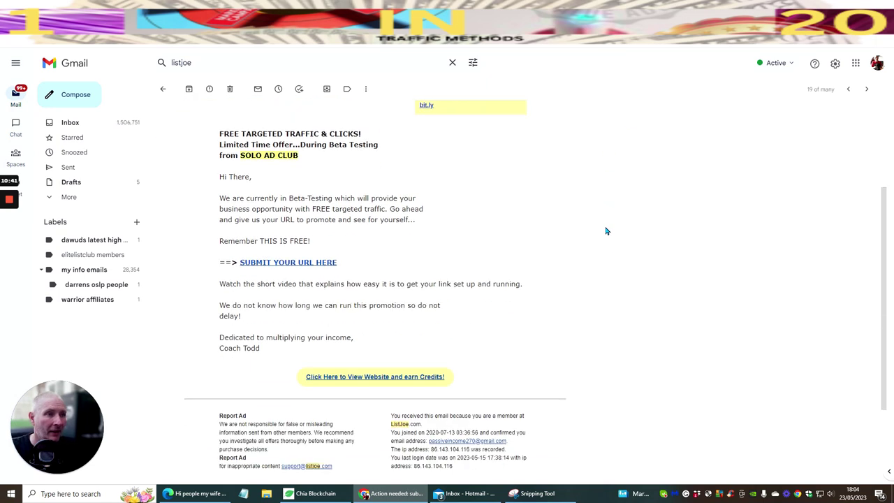
{"action": "left_click", "coordinate": [370, 265]}
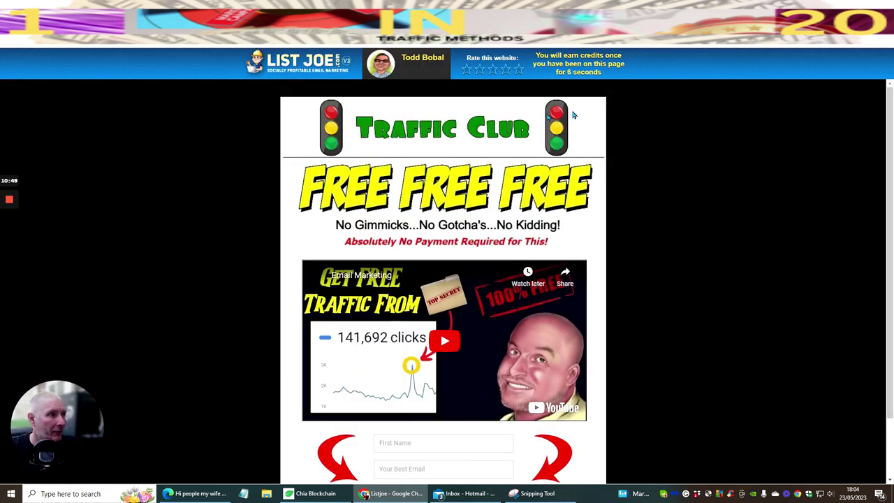
{"action": "scroll", "coordinate": [644, 149], "scroll_direction": "down", "scroll_amount": 1}
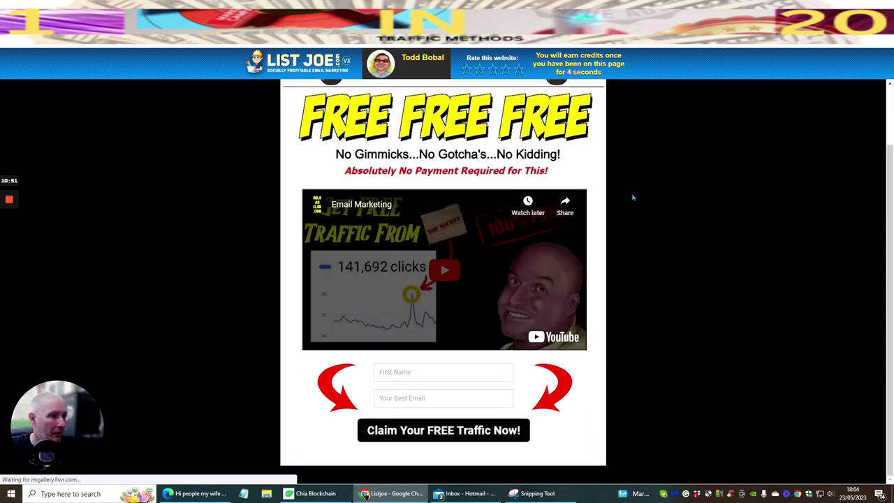
{"action": "scroll", "coordinate": [626, 198], "scroll_direction": "up", "scroll_amount": 1}
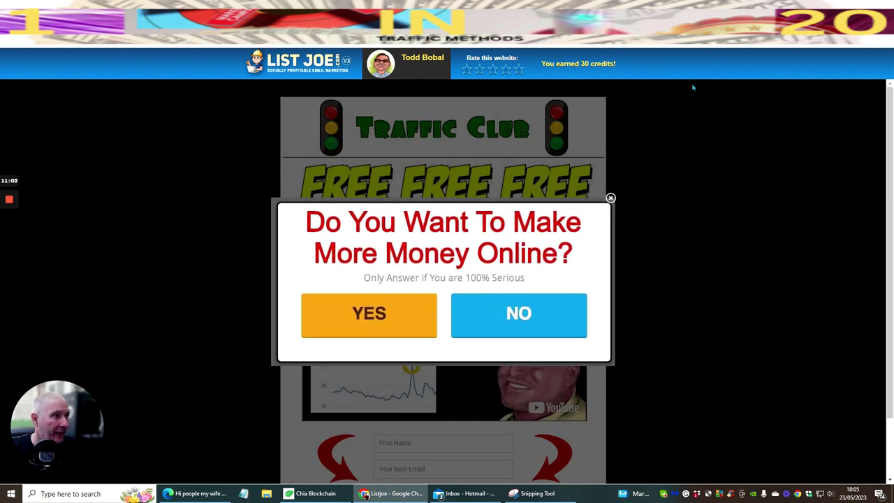
{"action": "left_click", "coordinate": [518, 69]}
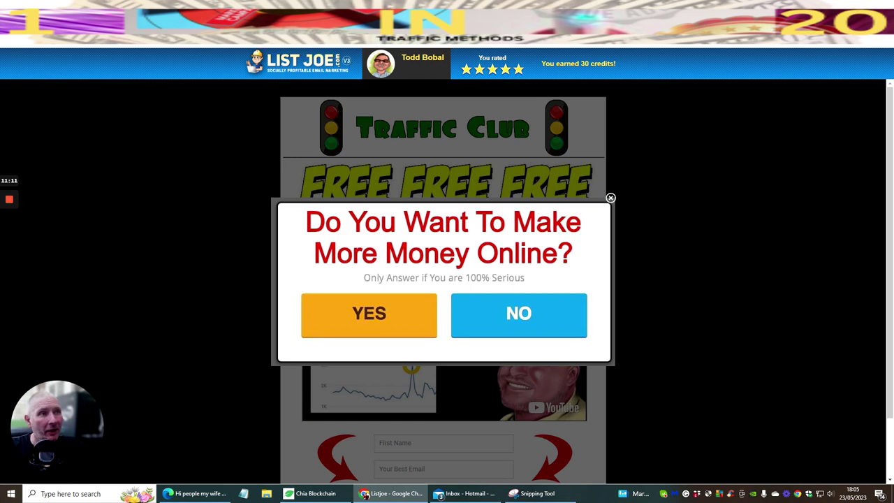
{"action": "left_click", "coordinate": [210, 28]}
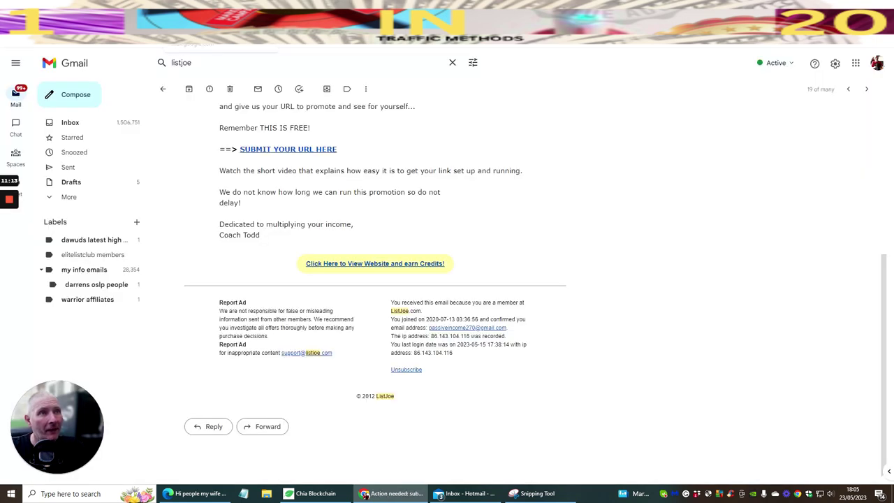
Switch to the List Joe member area and open its Send Mail page.
{"action": "left_click", "coordinate": [252, 28]}
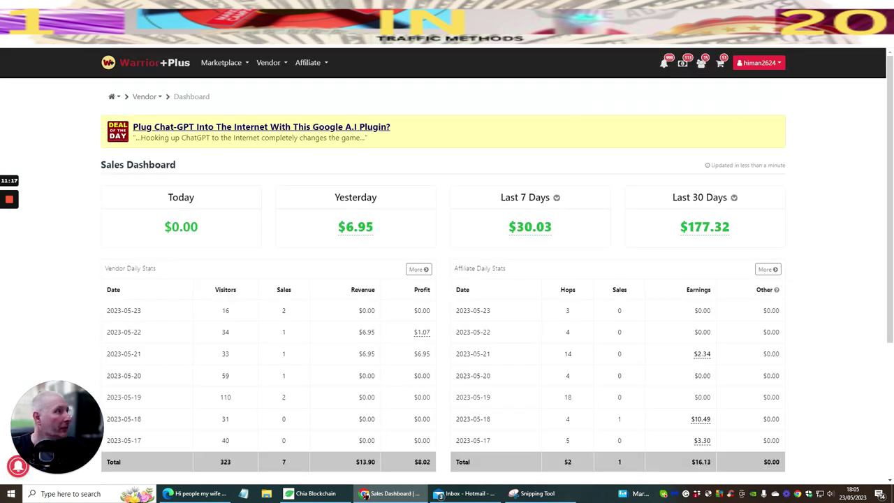
{"action": "left_click", "coordinate": [706, 28]}
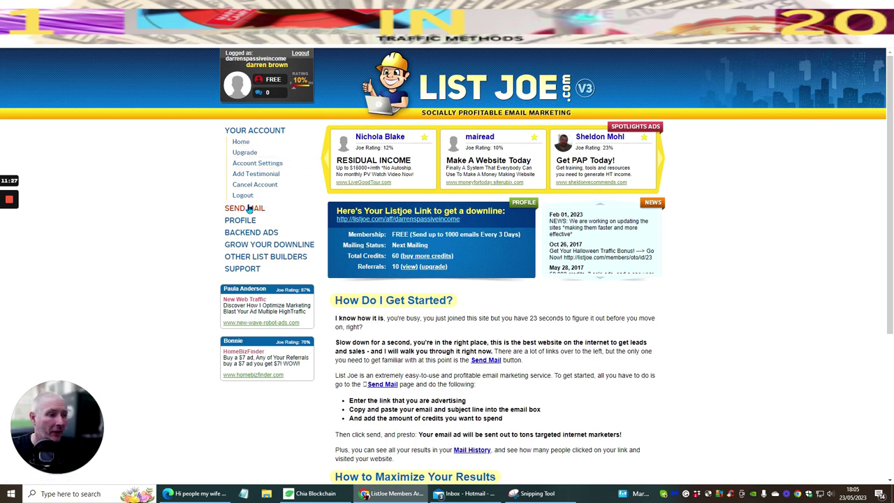
{"action": "scroll", "coordinate": [363, 235], "scroll_direction": "down", "scroll_amount": 3}
{"action": "scroll", "coordinate": [449, 243], "scroll_direction": "up", "scroll_amount": 3}
{"action": "mouse_move", "coordinate": [244, 184]}
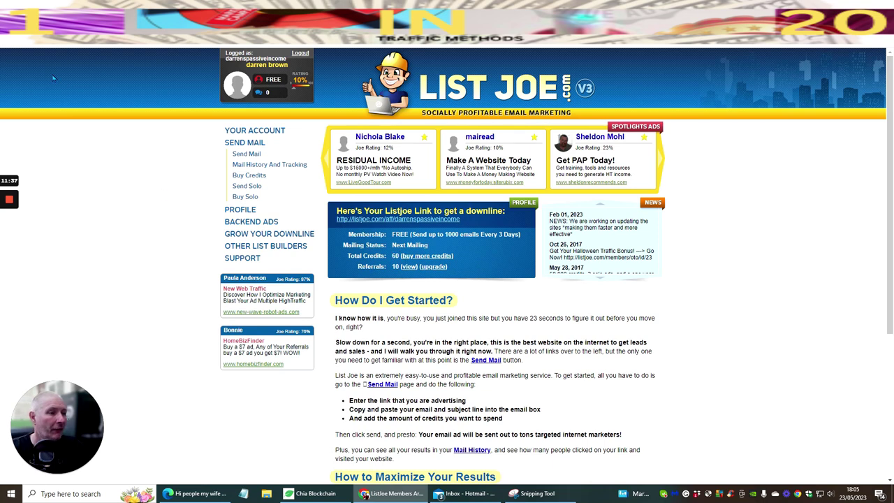
{"action": "left_click", "coordinate": [246, 153]}
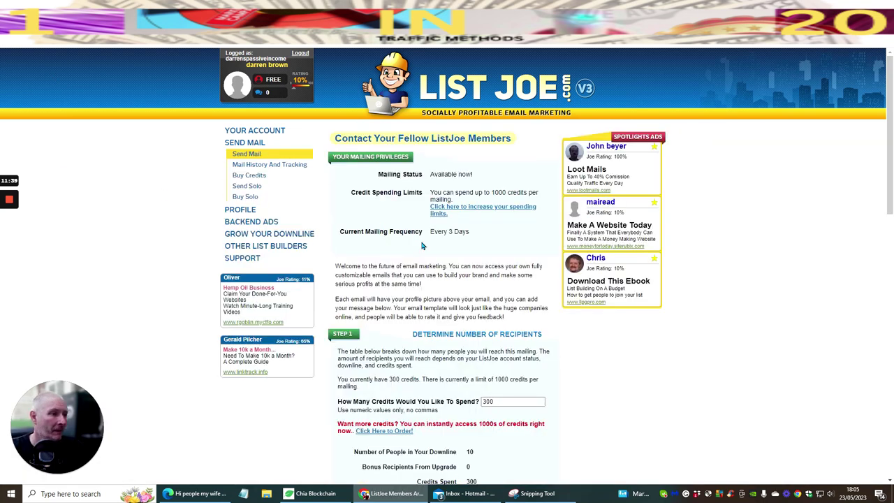
Examine the Send Mail page's credit balance, per-mailing credit limit, recipient breakdown and ad details form.
{"action": "scroll", "coordinate": [422, 233], "scroll_direction": "down", "scroll_amount": 3}
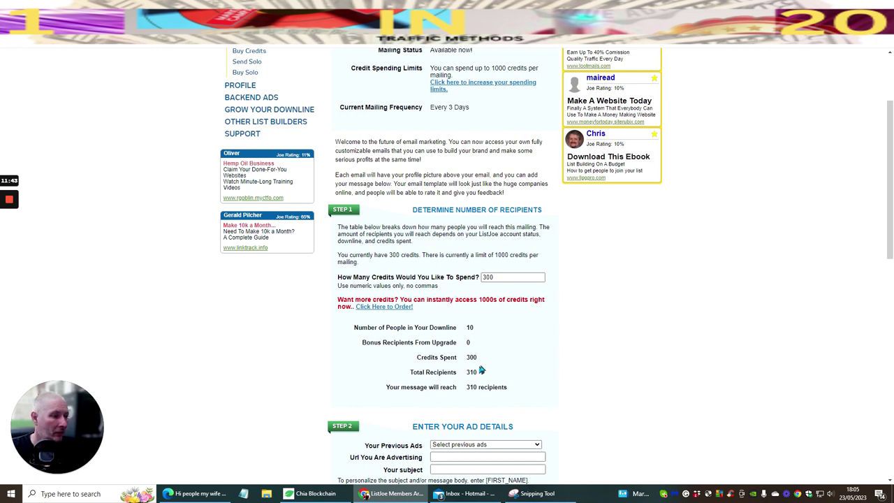
{"action": "scroll", "coordinate": [500, 353], "scroll_direction": "down", "scroll_amount": 3}
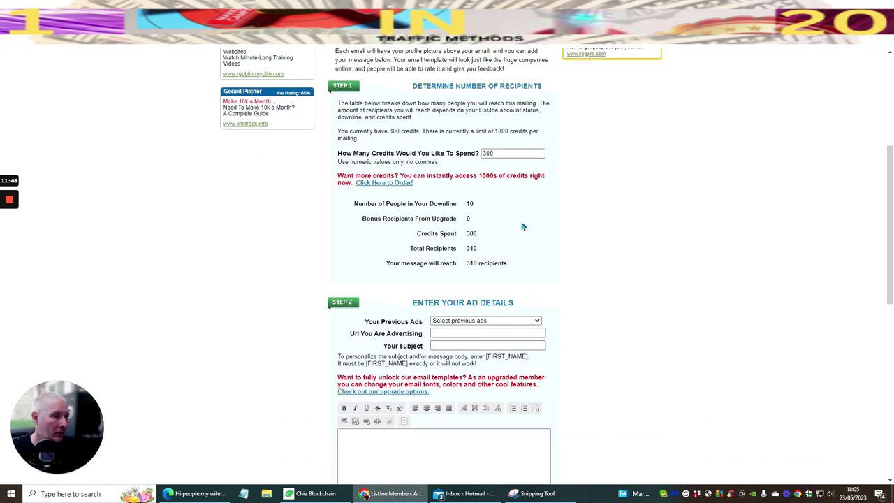
{"action": "scroll", "coordinate": [523, 225], "scroll_direction": "up", "scroll_amount": 1}
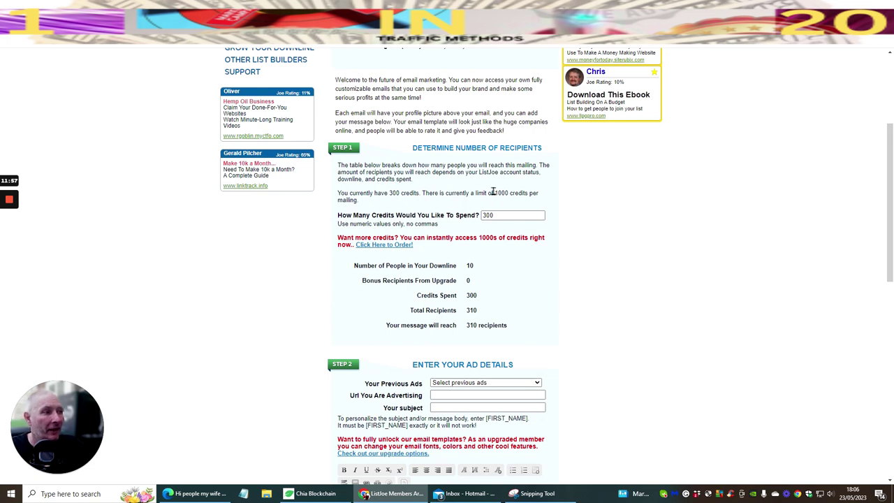
{"action": "double_click", "coordinate": [502, 192]}
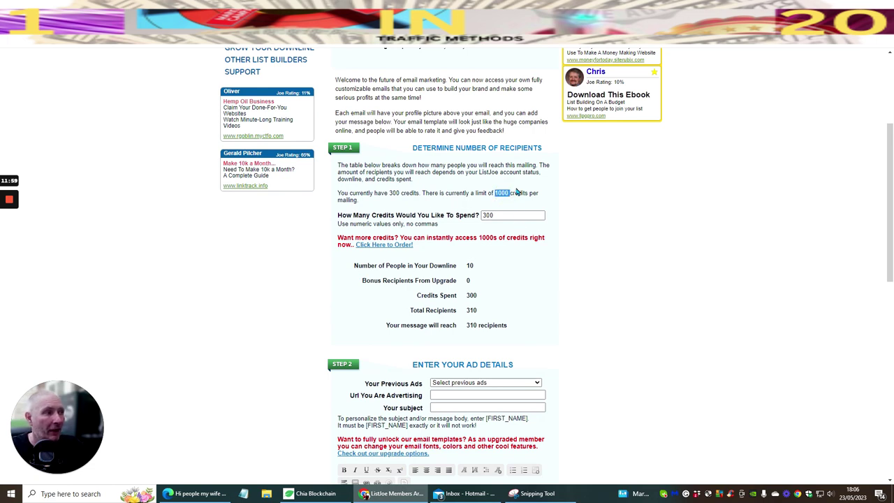
{"action": "scroll", "coordinate": [503, 229], "scroll_direction": "up", "scroll_amount": 3}
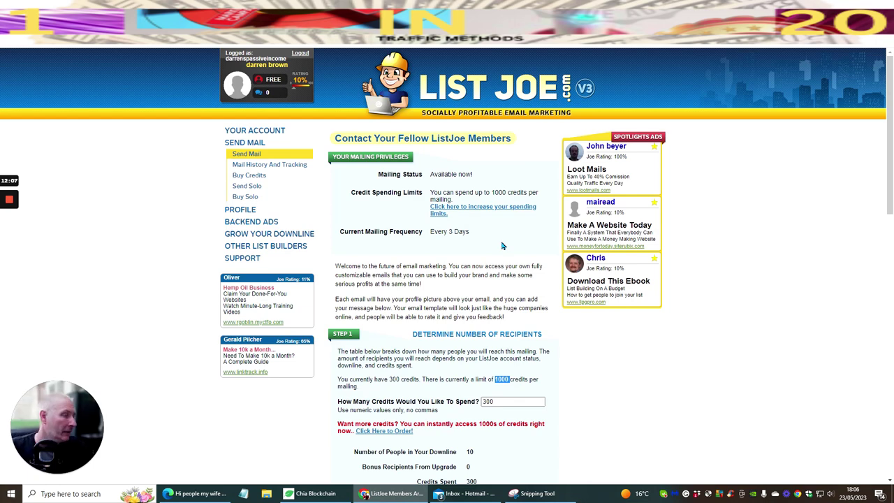
{"action": "scroll", "coordinate": [357, 203], "scroll_direction": "down", "scroll_amount": 4}
{"action": "scroll", "coordinate": [357, 203], "scroll_direction": "down", "scroll_amount": 8}
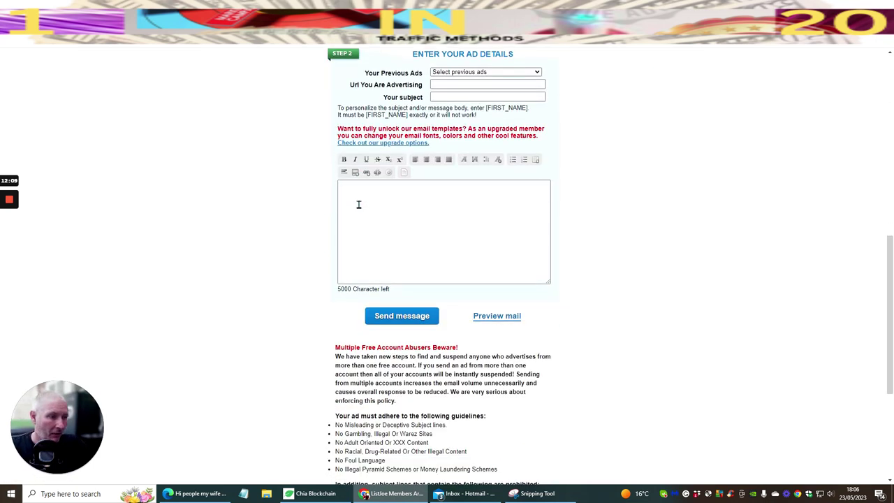
{"action": "scroll", "coordinate": [359, 208], "scroll_direction": "up", "scroll_amount": 10}
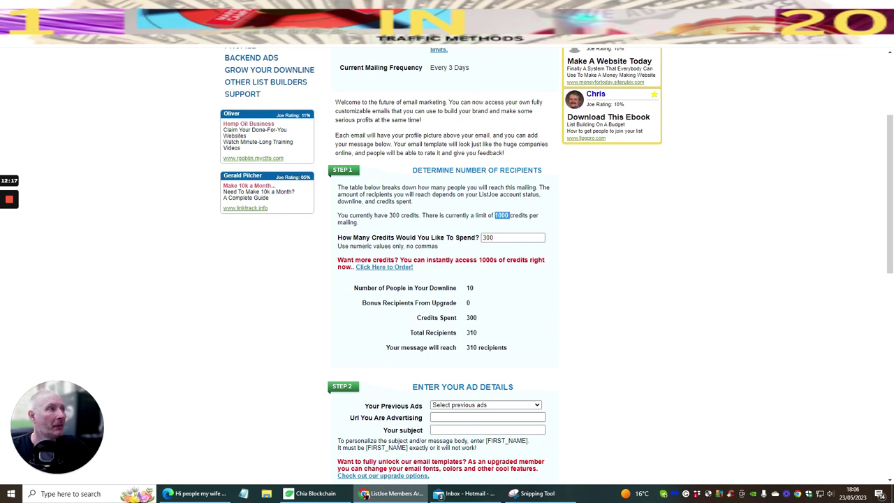
{"action": "key", "text": "alt+Left"}
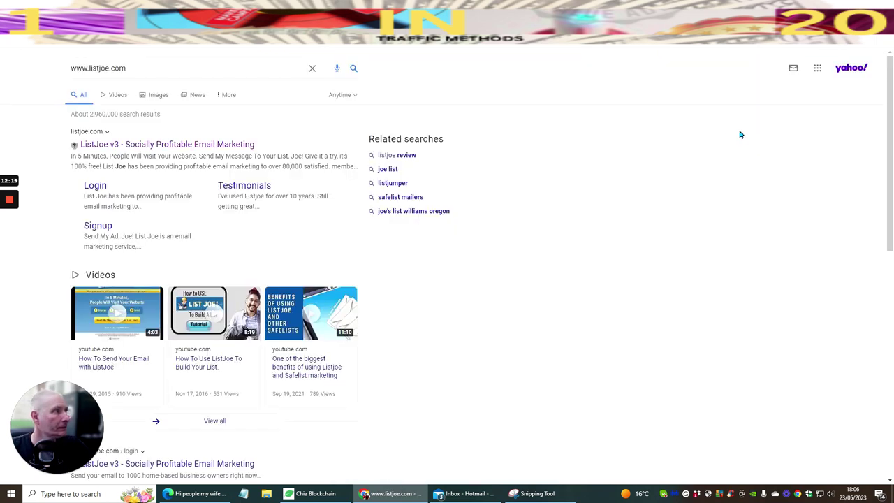
{"action": "left_click", "coordinate": [137, 144]}
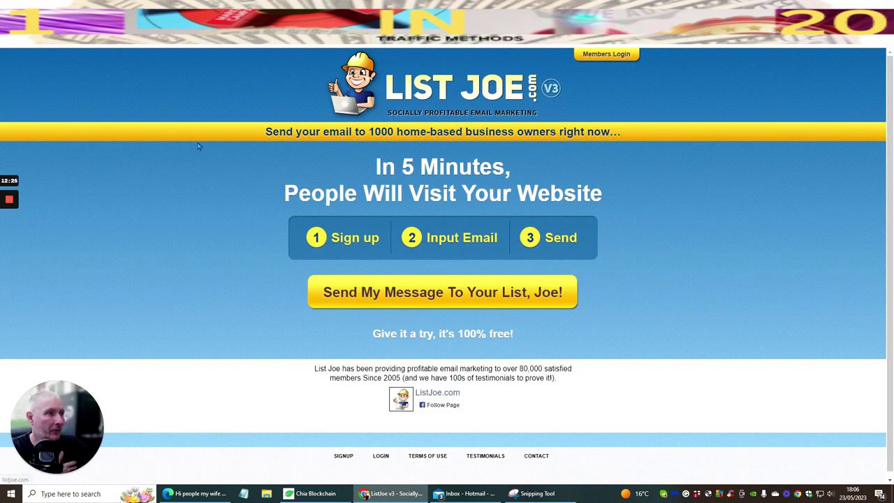
{"action": "scroll", "coordinate": [598, 140], "scroll_direction": "down", "scroll_amount": 1}
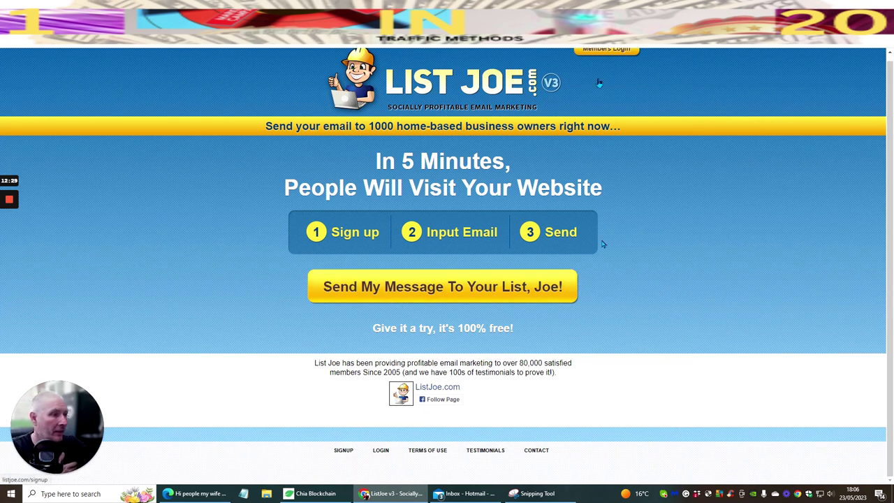
{"action": "scroll", "coordinate": [604, 50], "scroll_direction": "up", "scroll_amount": 1}
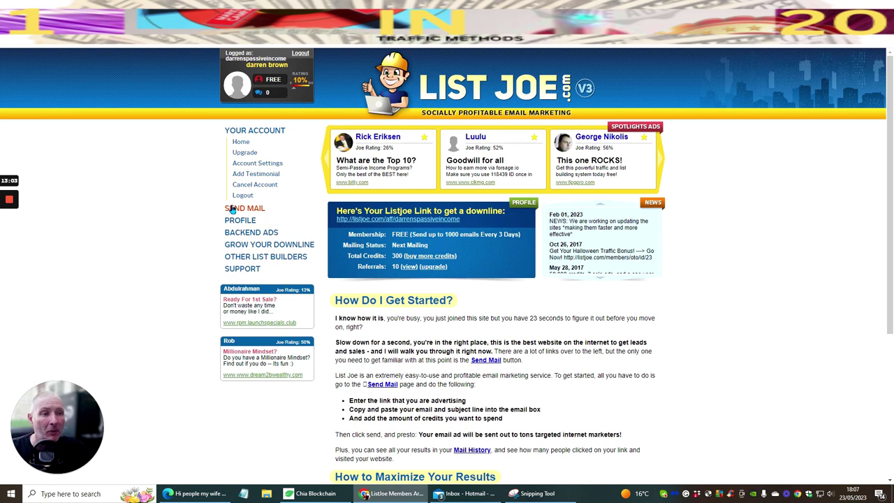
Look over the member area's Send Mail and Grow Your Downline options and its tips on maximizing results, and open the upgrade plans.
{"action": "left_click", "coordinate": [233, 209]}
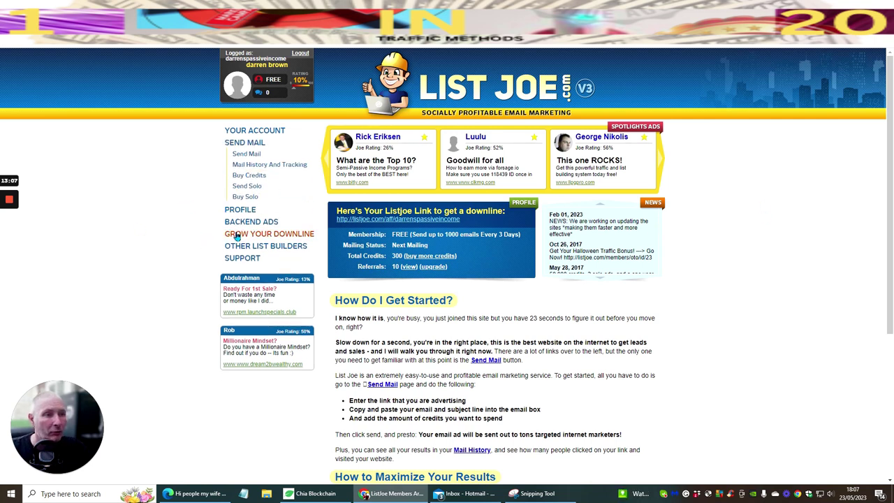
{"action": "left_click", "coordinate": [237, 235]}
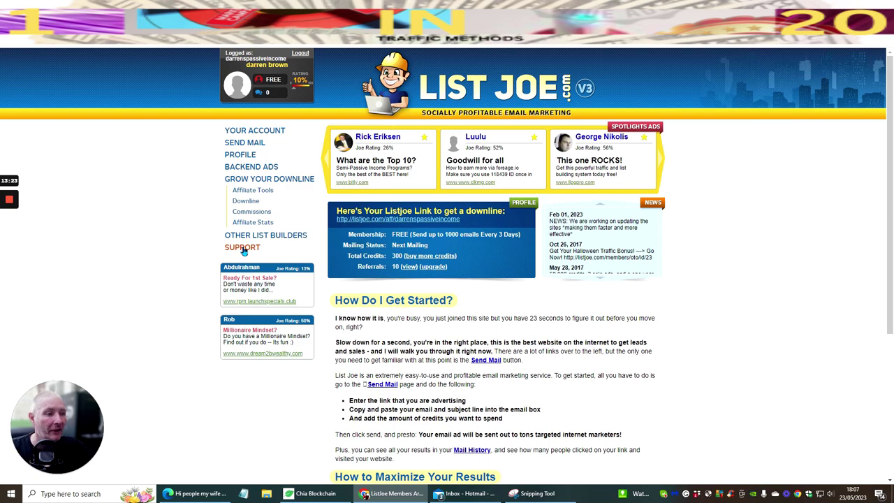
{"action": "scroll", "coordinate": [516, 251], "scroll_direction": "down", "scroll_amount": 3}
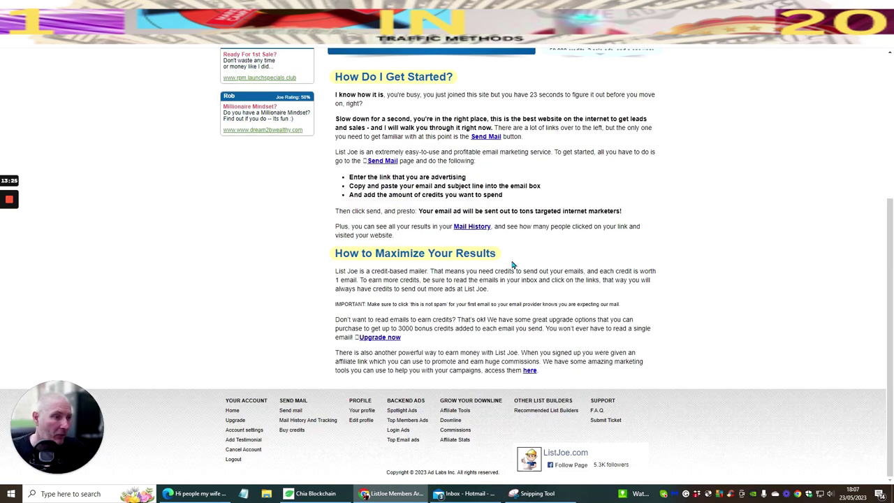
{"action": "scroll", "coordinate": [513, 266], "scroll_direction": "up", "scroll_amount": 3}
{"action": "scroll", "coordinate": [513, 265], "scroll_direction": "down", "scroll_amount": 3}
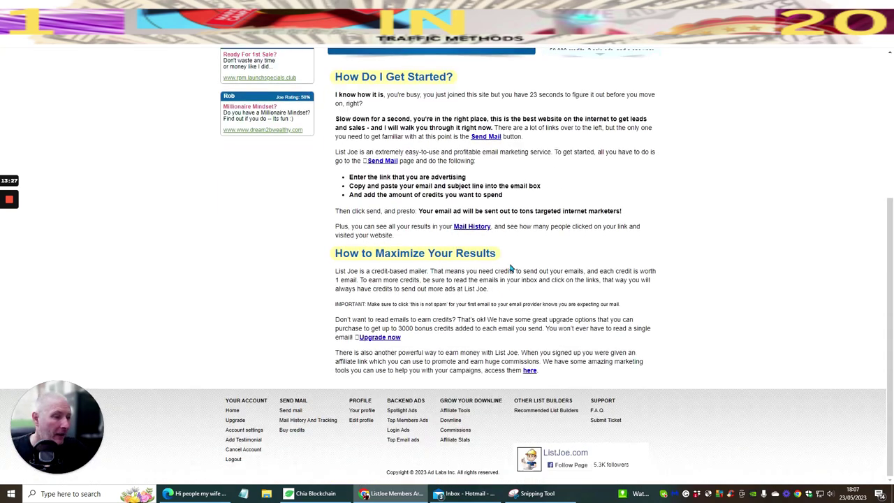
{"action": "left_click", "coordinate": [385, 338]}
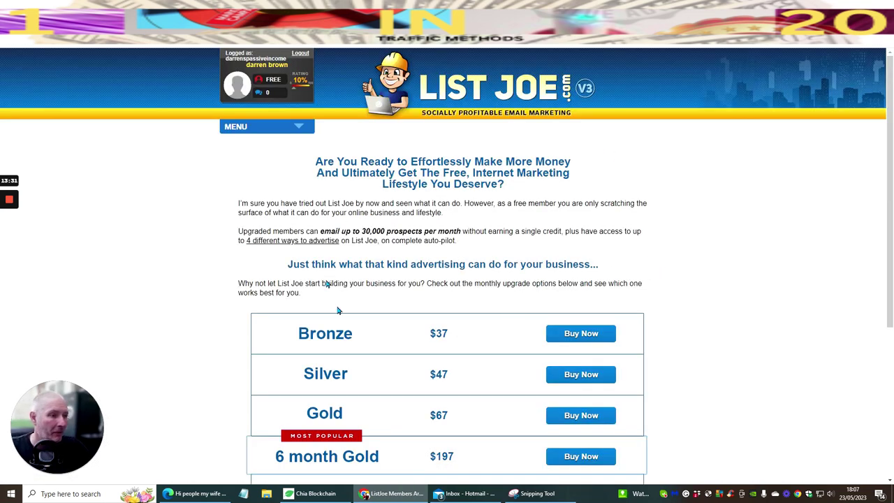
Examine the upgrade page's Bronze, Silver, Gold, 6 month Gold and 12 month Gold plans, their prices and the refund terms.
{"action": "scroll", "coordinate": [721, 182], "scroll_direction": "down", "scroll_amount": 3}
{"action": "scroll", "coordinate": [722, 182], "scroll_direction": "up", "scroll_amount": 2}
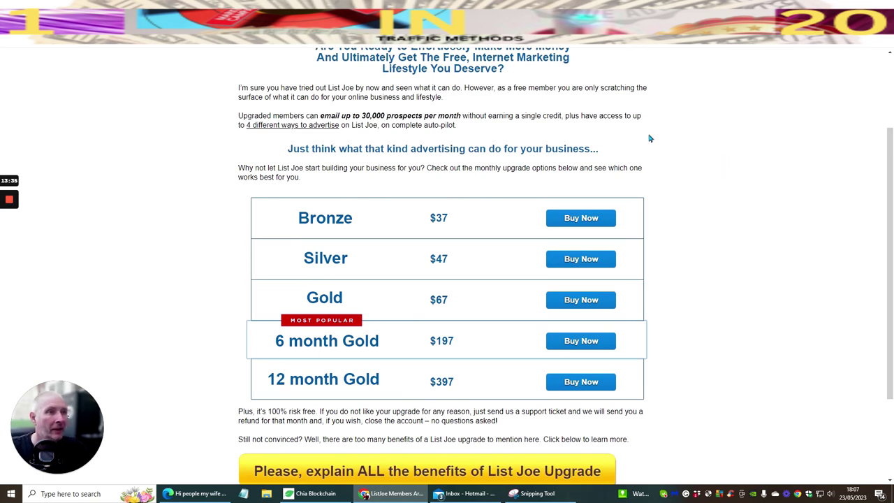
{"action": "scroll", "coordinate": [698, 164], "scroll_direction": "up", "scroll_amount": 3}
{"action": "scroll", "coordinate": [652, 166], "scroll_direction": "down", "scroll_amount": 4}
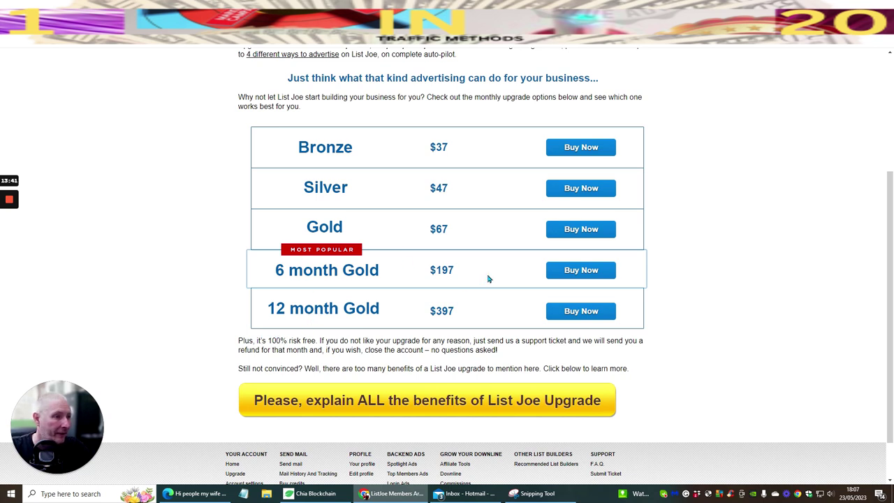
{"action": "scroll", "coordinate": [473, 274], "scroll_direction": "up", "scroll_amount": 2}
{"action": "scroll", "coordinate": [472, 279], "scroll_direction": "down", "scroll_amount": 1}
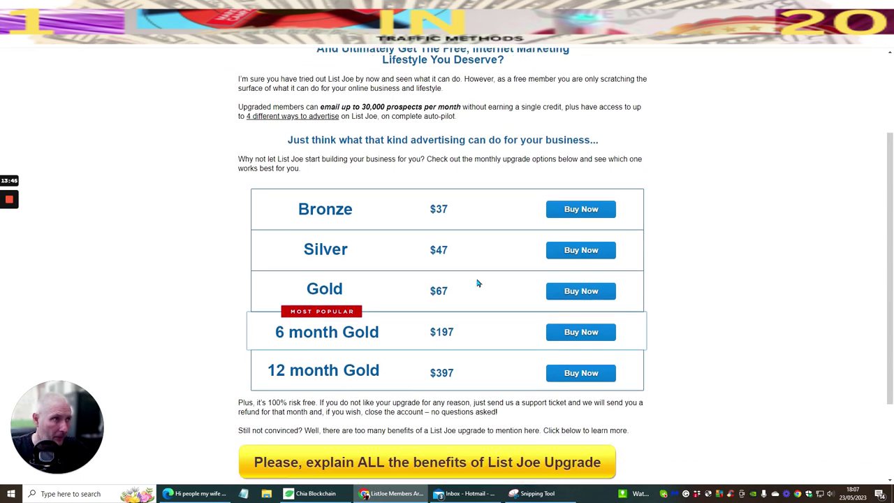
{"action": "scroll", "coordinate": [472, 291], "scroll_direction": "up", "scroll_amount": 2}
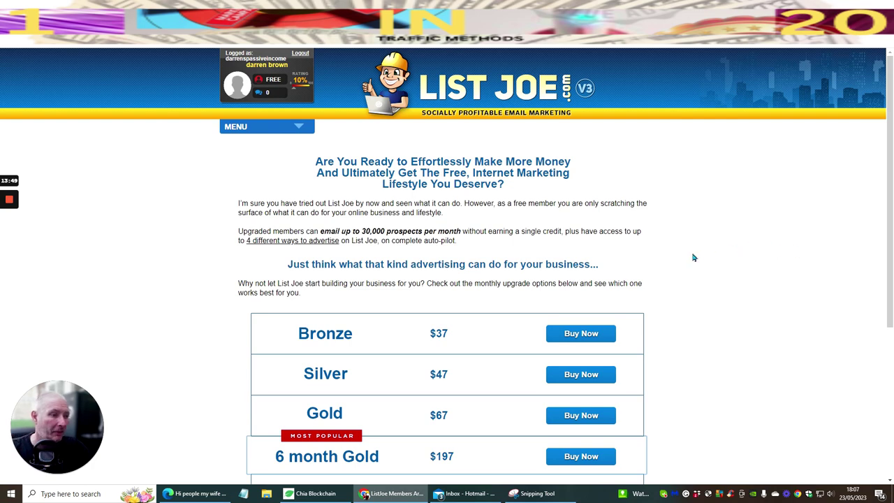
{"action": "scroll", "coordinate": [671, 262], "scroll_direction": "down", "scroll_amount": 3}
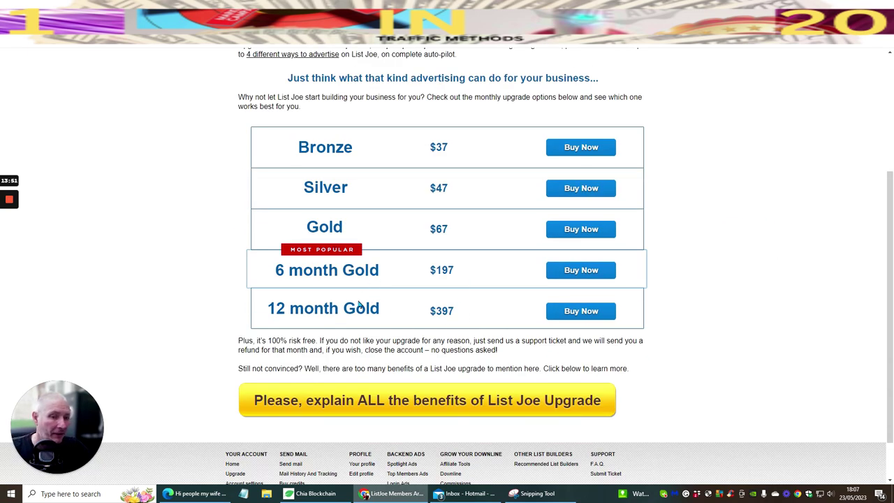
{"action": "scroll", "coordinate": [716, 153], "scroll_direction": "up", "scroll_amount": 3}
{"action": "scroll", "coordinate": [715, 177], "scroll_direction": "down", "scroll_amount": 4}
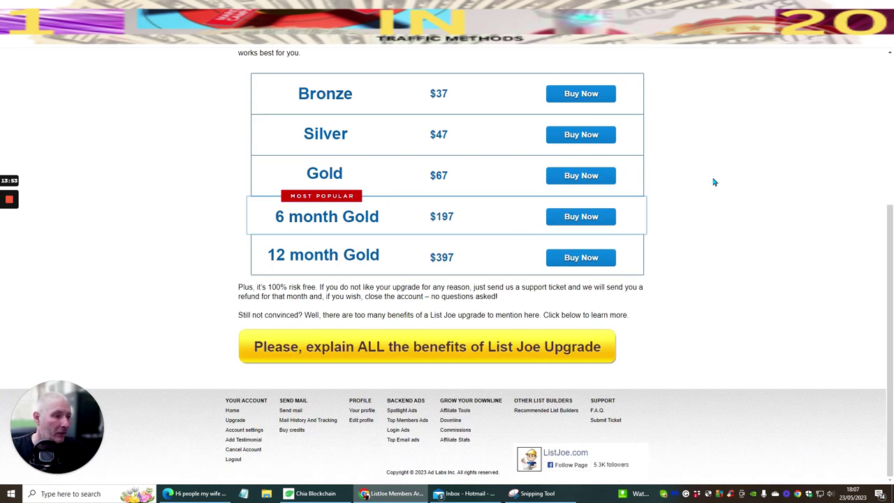
Open the full explanation of the List Joe upgrade benefits and read through its seven reasons for upgrading.
{"action": "left_click", "coordinate": [469, 349]}
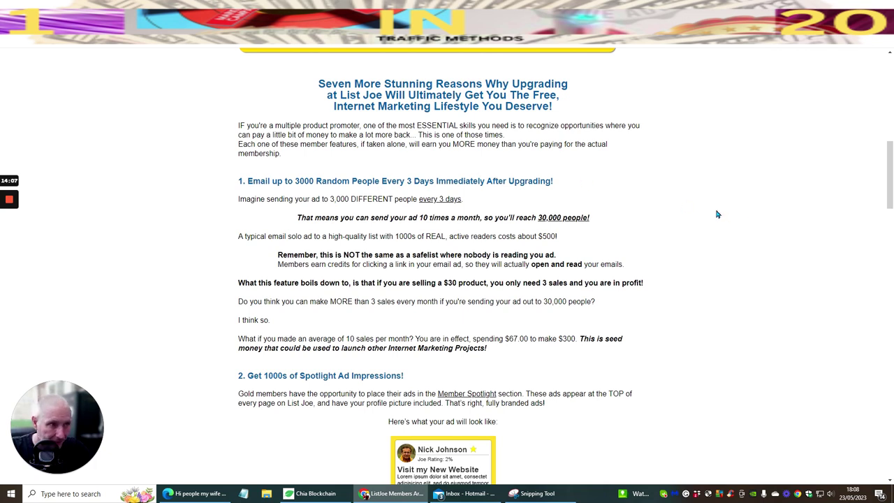
{"action": "scroll", "coordinate": [433, 200], "scroll_direction": "down", "scroll_amount": 2}
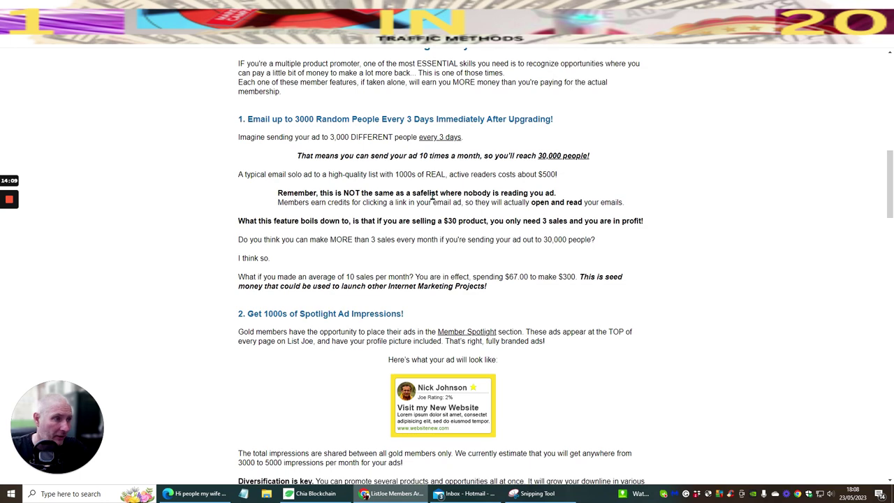
{"action": "scroll", "coordinate": [432, 199], "scroll_direction": "down", "scroll_amount": 4}
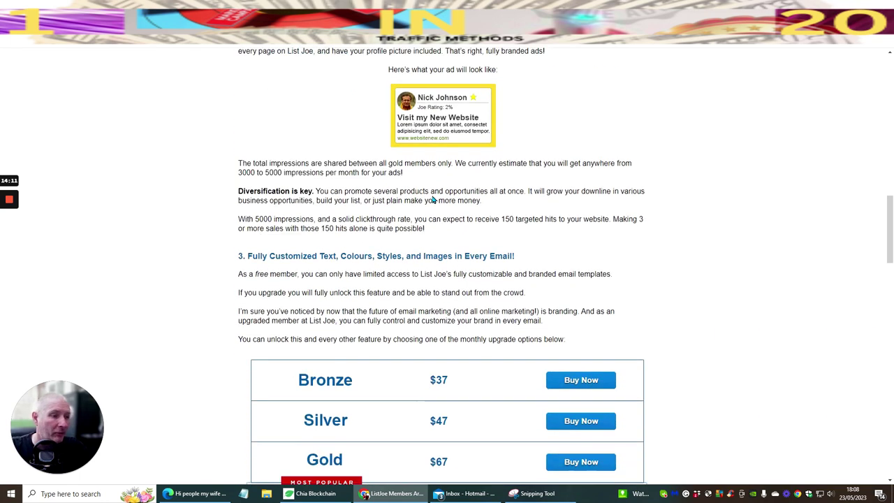
{"action": "scroll", "coordinate": [433, 196], "scroll_direction": "up", "scroll_amount": 3}
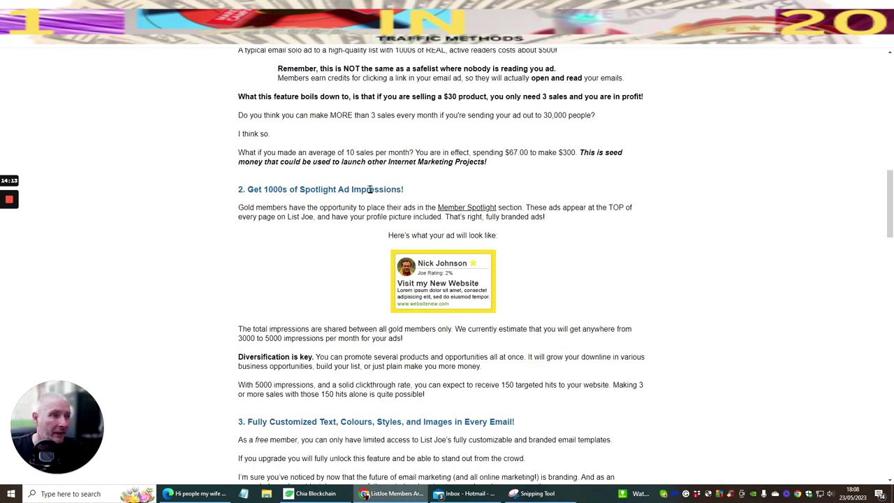
{"action": "scroll", "coordinate": [458, 189], "scroll_direction": "down", "scroll_amount": 4}
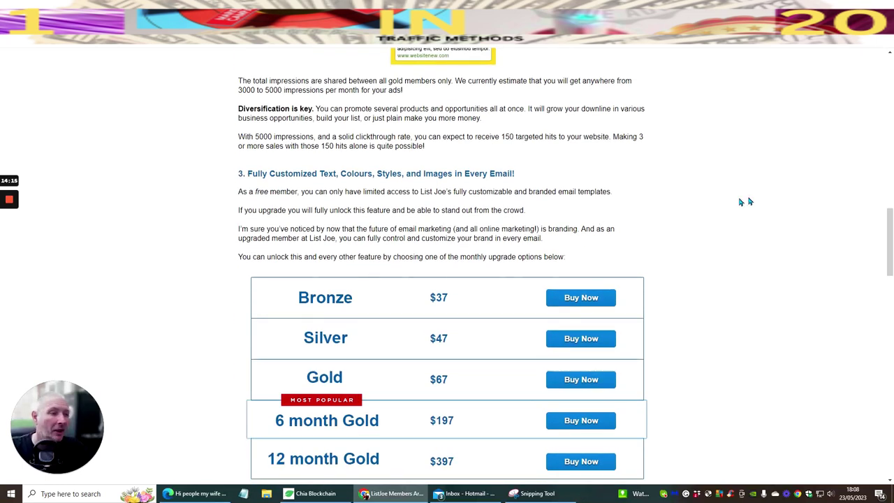
{"action": "scroll", "coordinate": [727, 214], "scroll_direction": "down", "scroll_amount": 6}
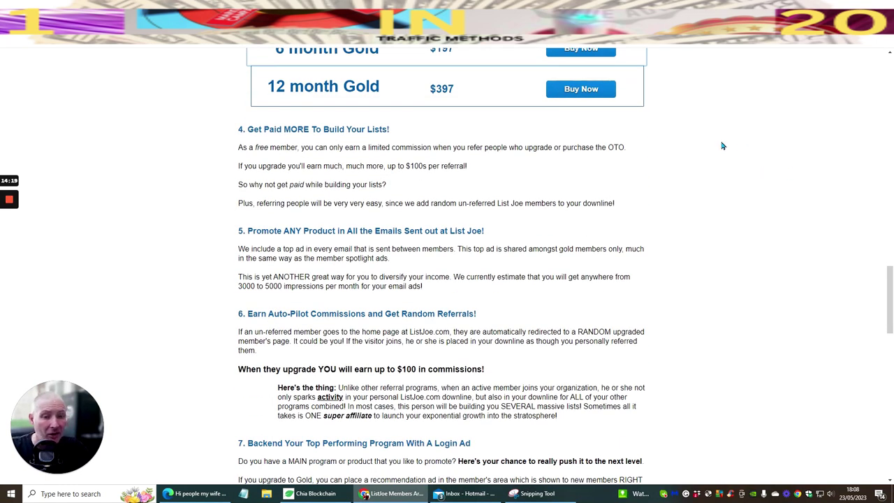
{"action": "scroll", "coordinate": [696, 151], "scroll_direction": "down", "scroll_amount": 1}
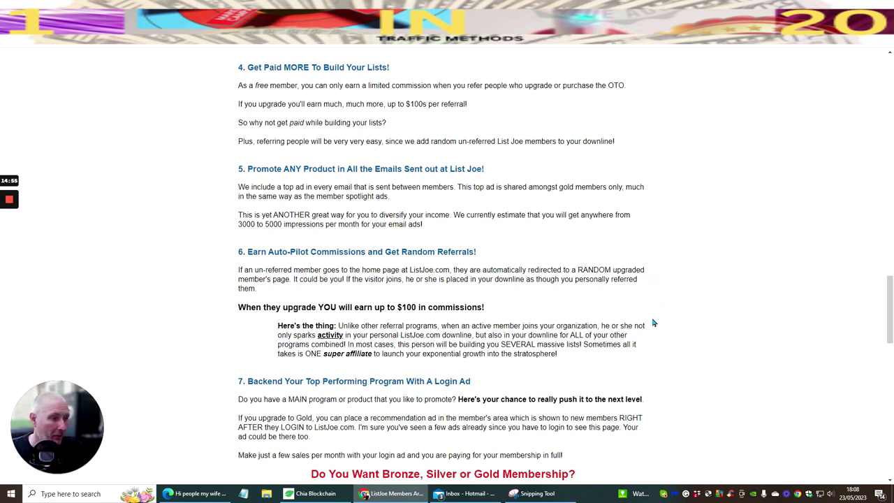
Compare the Free, Bronze, Silver and Gold benefits in the membership table and check the discount offers at the end of the page.
{"action": "scroll", "coordinate": [656, 318], "scroll_direction": "down", "scroll_amount": 5}
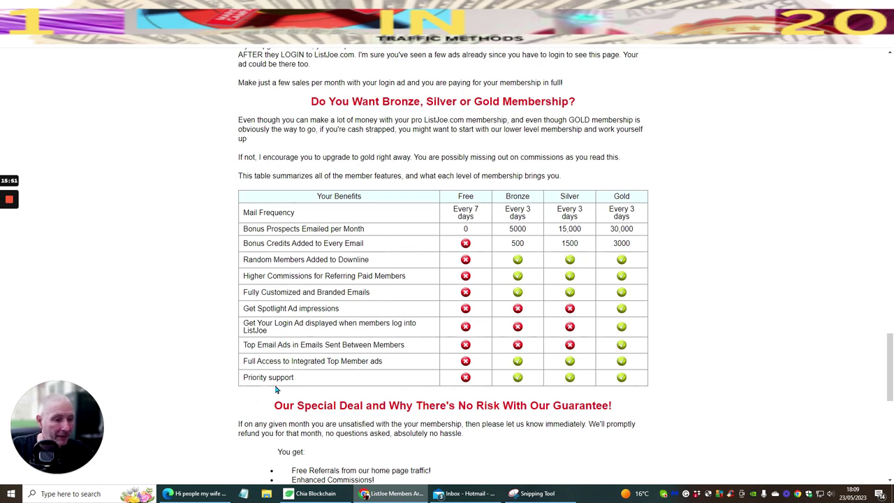
{"action": "scroll", "coordinate": [585, 256], "scroll_direction": "down", "scroll_amount": 5}
{"action": "scroll", "coordinate": [534, 248], "scroll_direction": "up", "scroll_amount": 1}
{"action": "scroll", "coordinate": [570, 262], "scroll_direction": "down", "scroll_amount": 3}
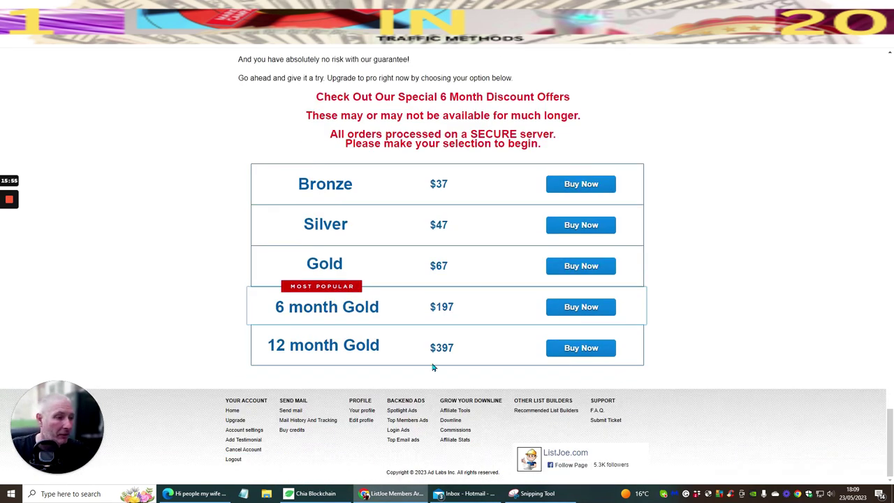
{"action": "scroll", "coordinate": [631, 273], "scroll_direction": "up", "scroll_amount": 20}
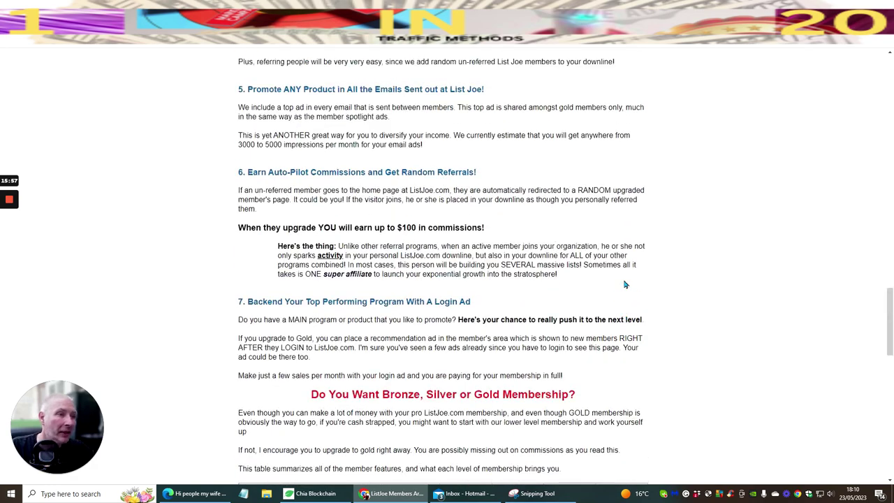
{"action": "scroll", "coordinate": [625, 284], "scroll_direction": "up", "scroll_amount": 20}
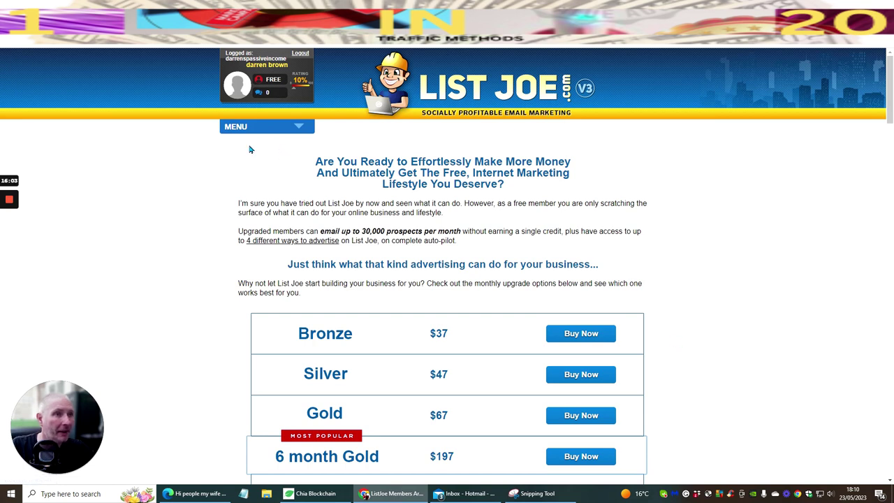
Return to the member area home, open the Send Mail page and review its mailing privileges, recipient breakdown and ad details form.
{"action": "left_click", "coordinate": [277, 128]}
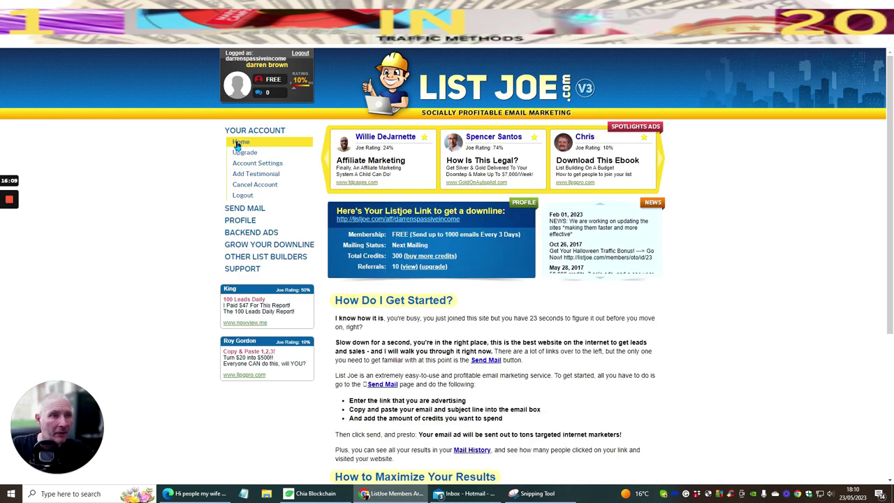
{"action": "left_click", "coordinate": [244, 210]}
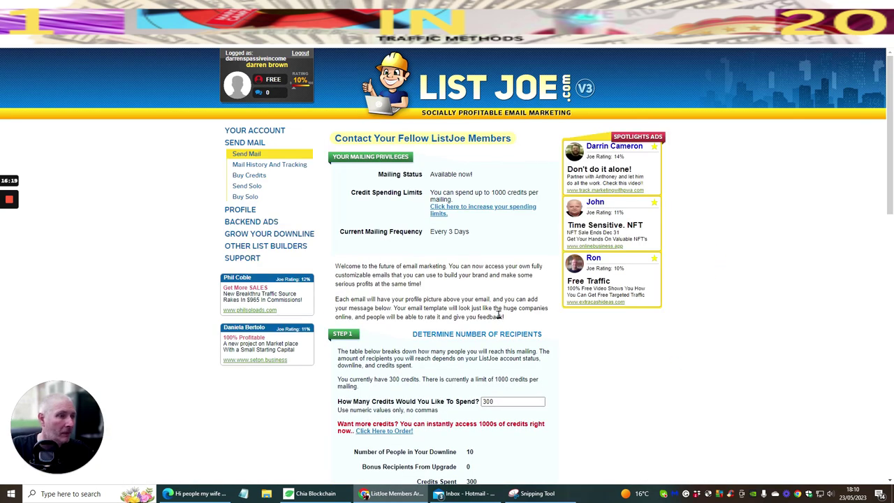
{"action": "scroll", "coordinate": [435, 299], "scroll_direction": "down", "scroll_amount": 1}
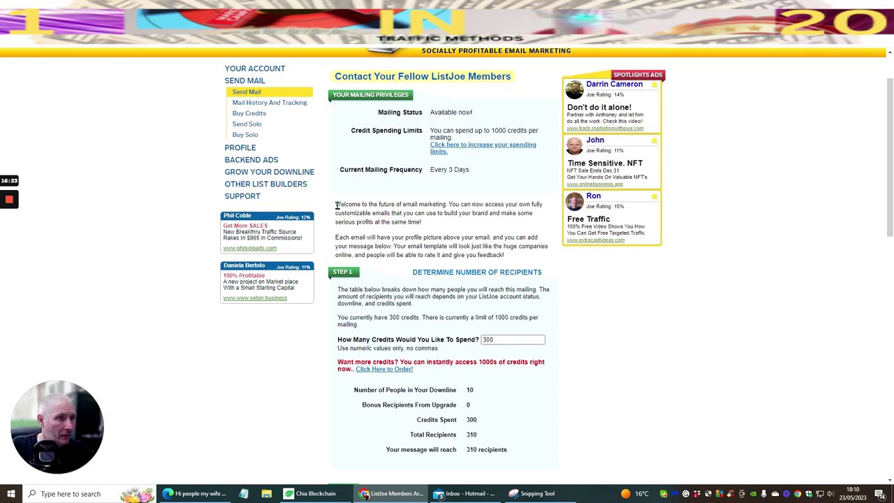
{"action": "scroll", "coordinate": [427, 230], "scroll_direction": "down", "scroll_amount": 2}
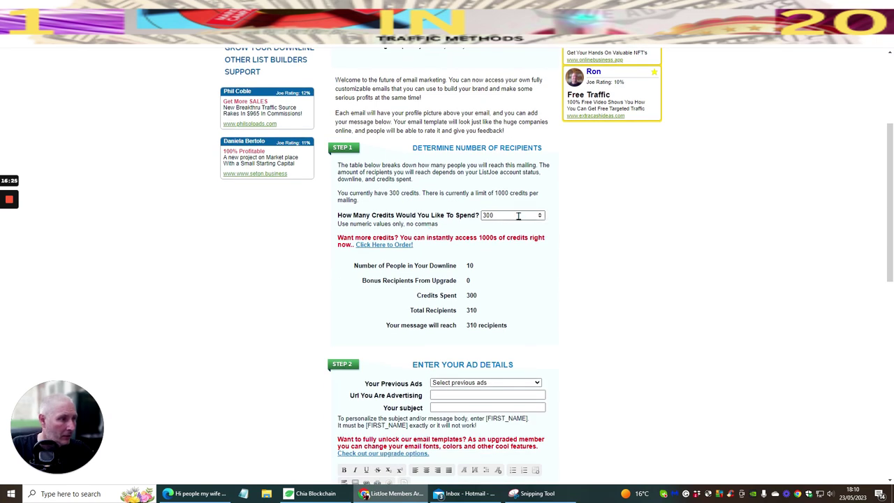
{"action": "scroll", "coordinate": [507, 241], "scroll_direction": "down", "scroll_amount": 2}
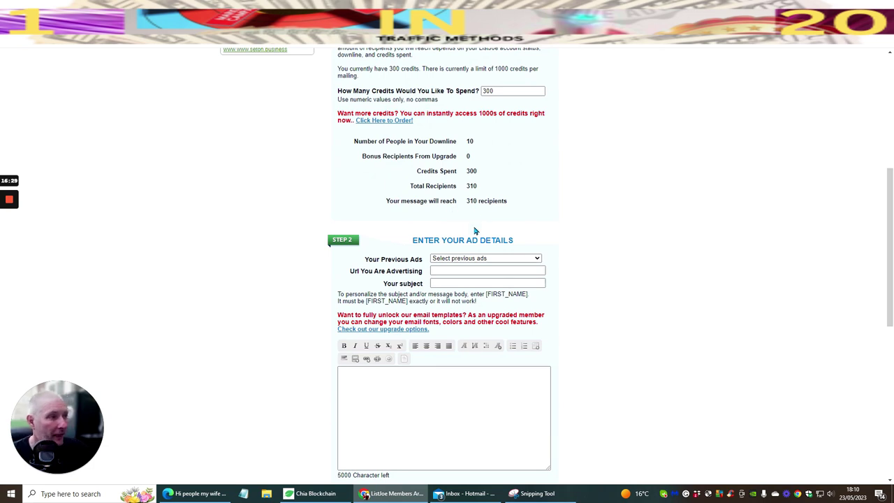
Look over the list of previous ads in the Enter Your Ad Details section without choosing one.
{"action": "left_click", "coordinate": [473, 287]}
{"action": "left_click", "coordinate": [503, 259]}
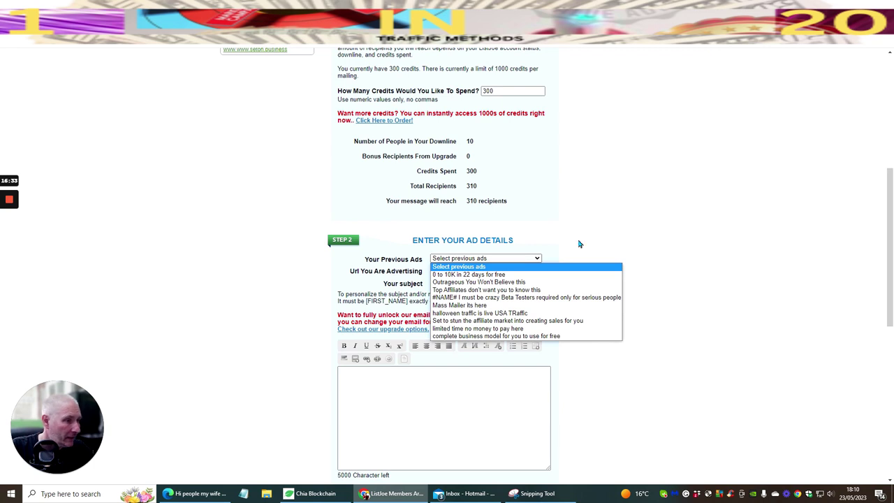
{"action": "left_click", "coordinate": [599, 232]}
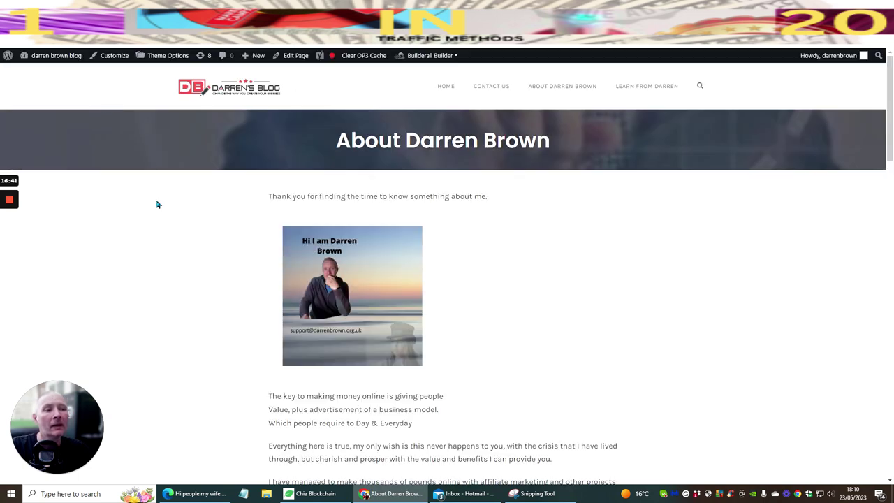
Switch to the personal WordPress blog and look over its About page.
{"action": "scroll", "coordinate": [195, 243], "scroll_direction": "down", "scroll_amount": 1}
{"action": "scroll", "coordinate": [195, 243], "scroll_direction": "down", "scroll_amount": 5}
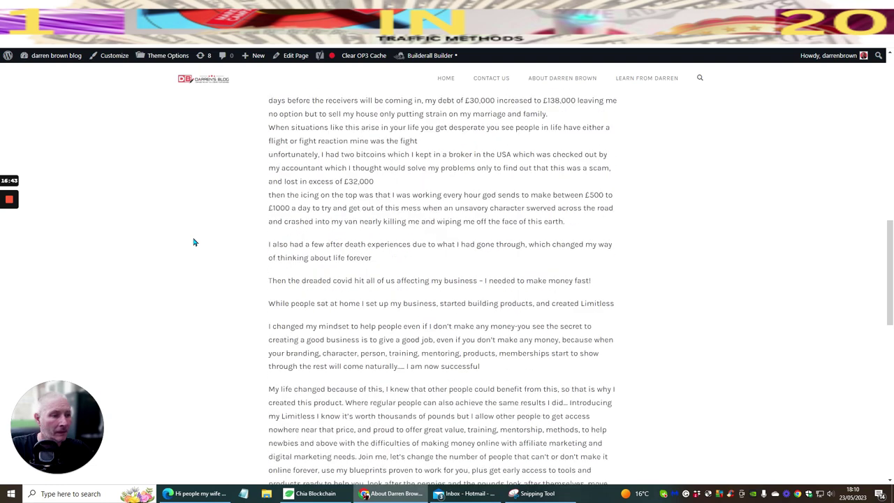
{"action": "scroll", "coordinate": [194, 243], "scroll_direction": "up", "scroll_amount": 6}
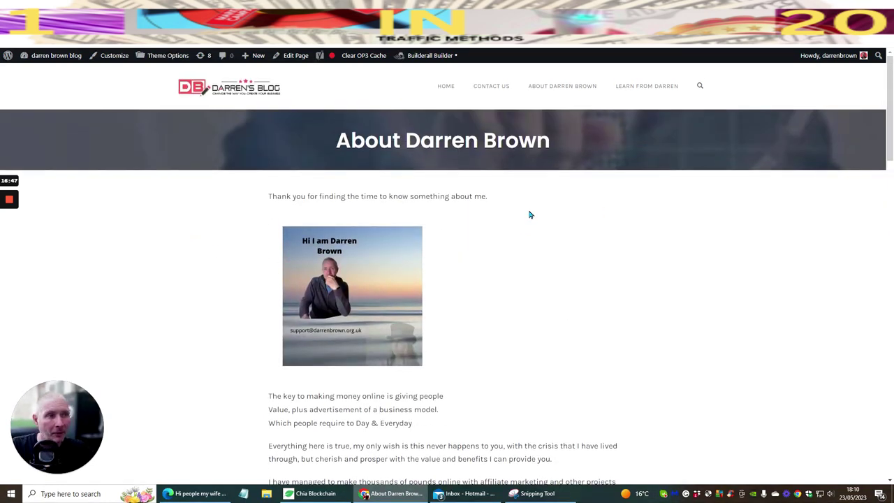
{"action": "scroll", "coordinate": [192, 226], "scroll_direction": "down", "scroll_amount": 5}
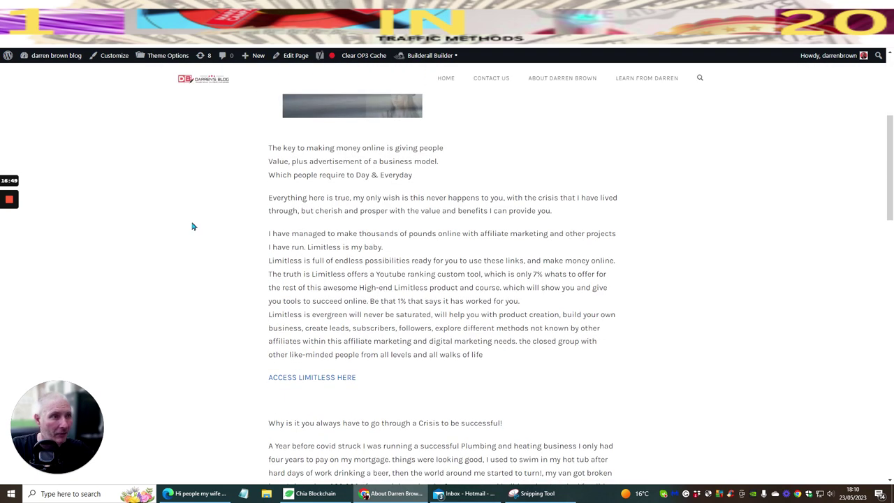
{"action": "scroll", "coordinate": [193, 226], "scroll_direction": "up", "scroll_amount": 5}
Open the blog's WordPress admin dashboard and look over its overview boxes.
{"action": "mouse_move", "coordinate": [54, 59]}
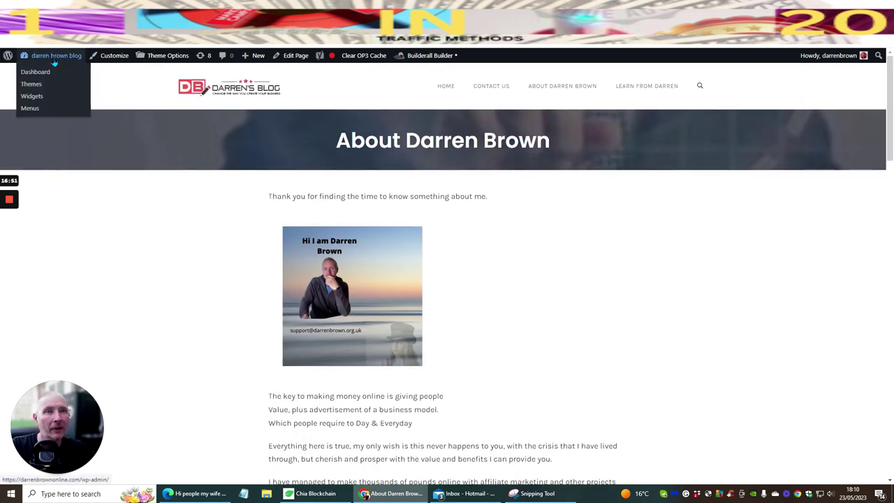
{"action": "left_click", "coordinate": [36, 71]}
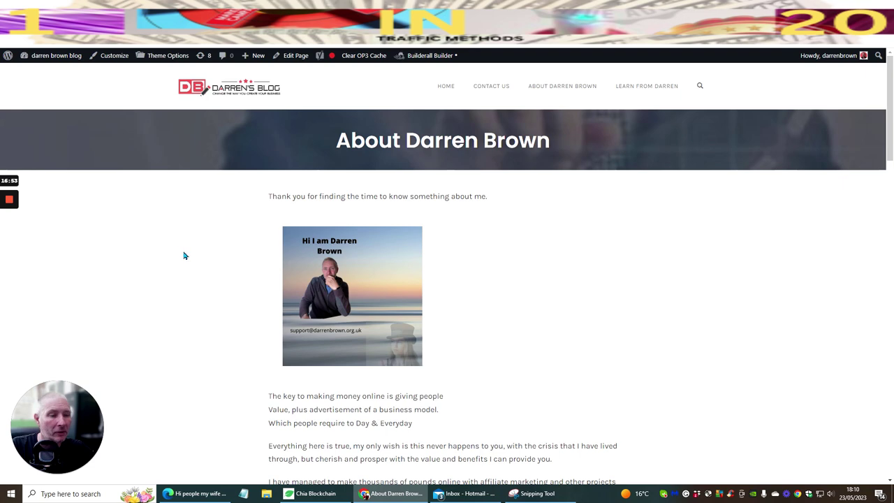
{"action": "scroll", "coordinate": [221, 238], "scroll_direction": "down", "scroll_amount": 10}
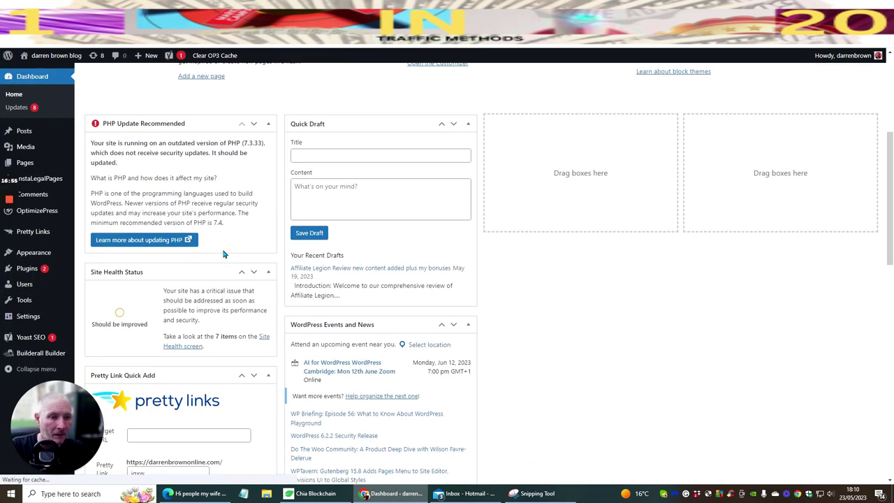
{"action": "scroll", "coordinate": [223, 250], "scroll_direction": "up", "scroll_amount": 10}
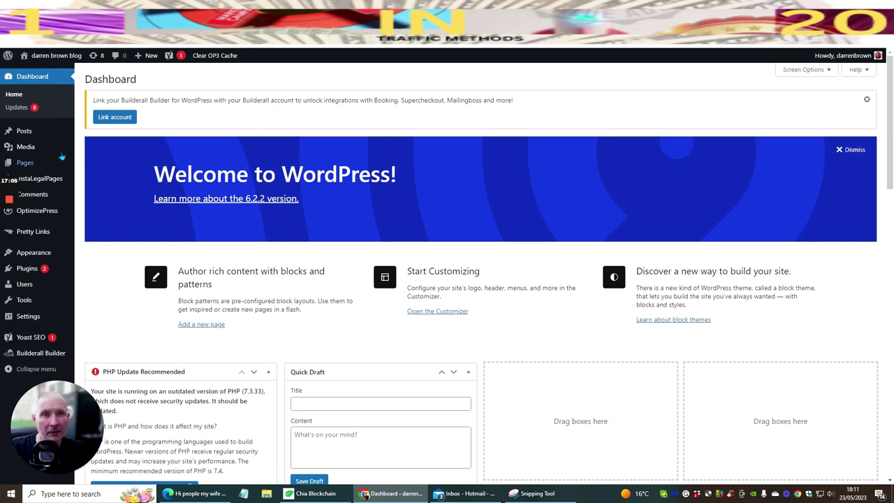
Open the list of all blog posts and look through the published and draft entries.
{"action": "mouse_move", "coordinate": [58, 154]}
{"action": "mouse_move", "coordinate": [25, 133]}
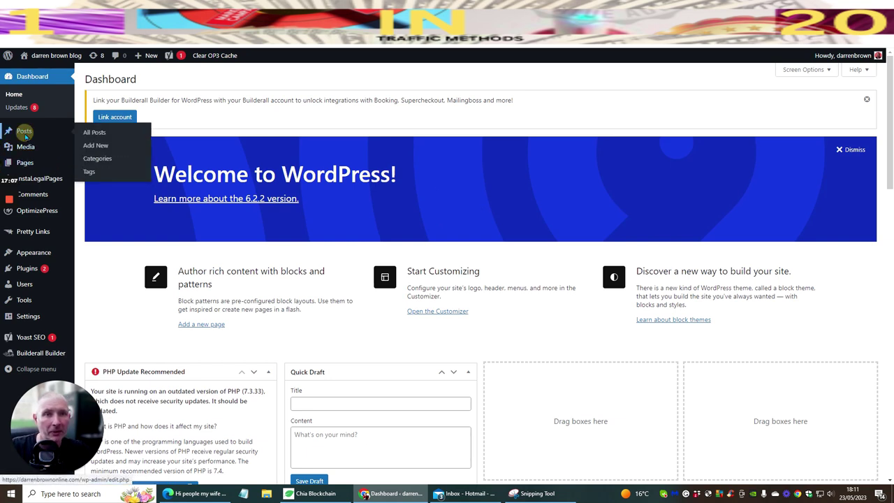
{"action": "left_click", "coordinate": [121, 140]}
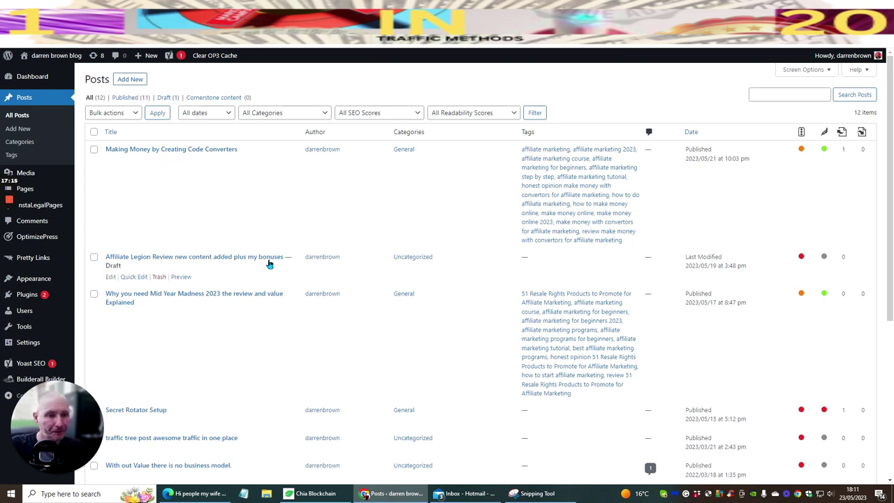
{"action": "scroll", "coordinate": [293, 197], "scroll_direction": "down", "scroll_amount": 1}
{"action": "scroll", "coordinate": [293, 198], "scroll_direction": "down", "scroll_amount": 2}
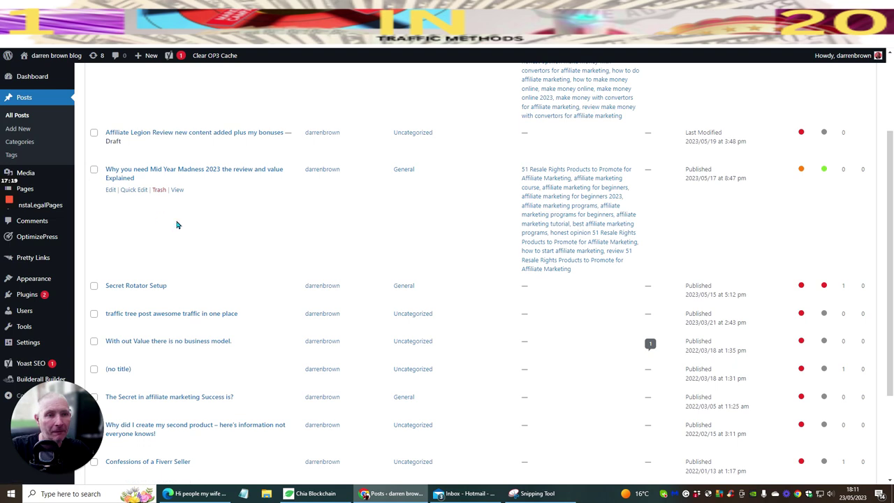
{"action": "scroll", "coordinate": [174, 225], "scroll_direction": "up", "scroll_amount": 3}
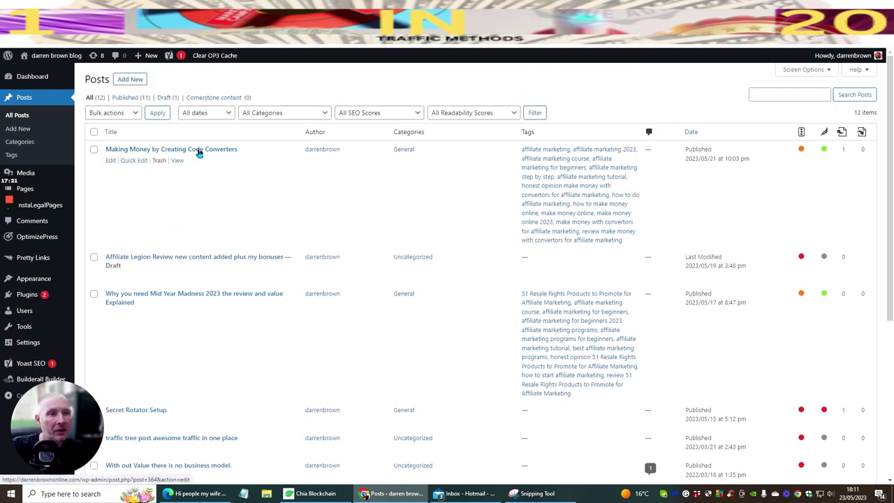
Open the post "Making Money by Creating Code Converters" for editing and copy its permalink address.
{"action": "left_click", "coordinate": [140, 150]}
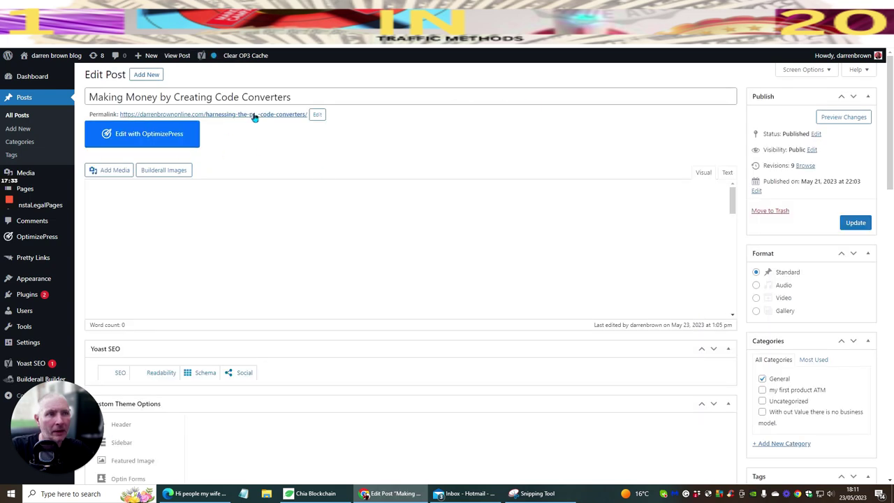
{"action": "right_click", "coordinate": [255, 117]}
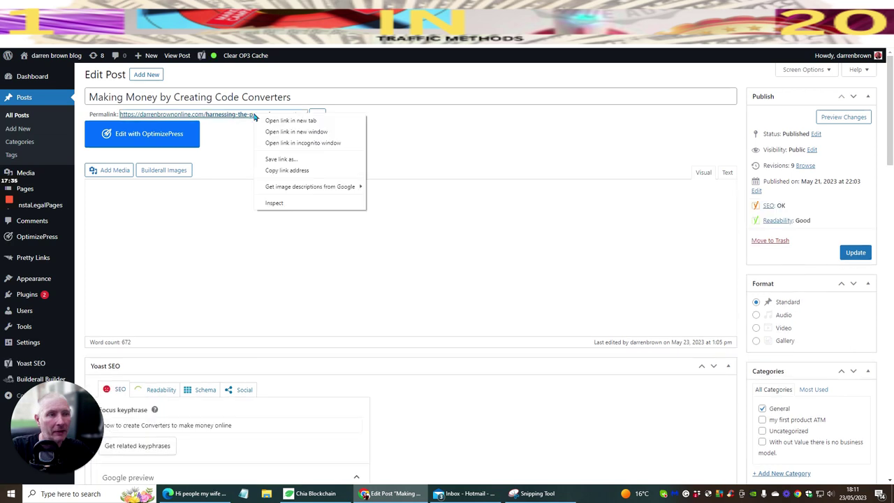
{"action": "left_click", "coordinate": [268, 170]}
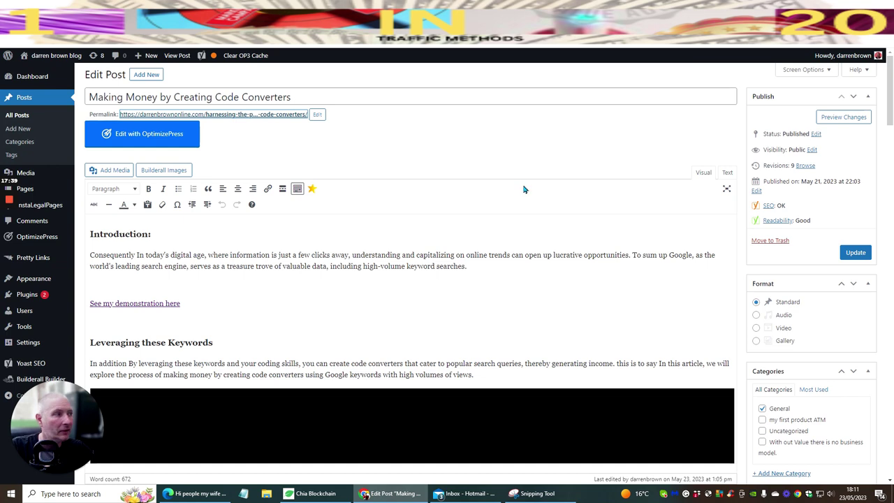
Switch to the List Joe mailing form and paste the copied post link as the URL being advertised.
{"action": "key", "text": "ctrl+Tab"}
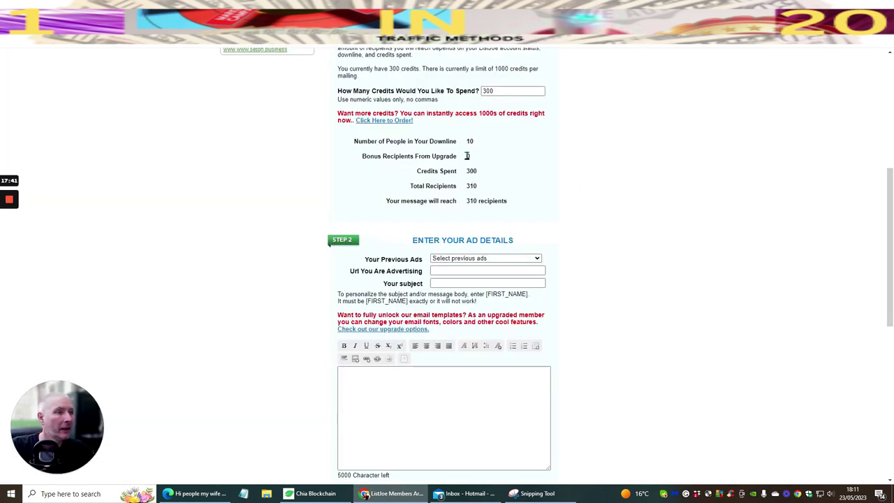
{"action": "left_click", "coordinate": [441, 272]}
{"action": "right_click", "coordinate": [445, 271]}
{"action": "left_click", "coordinate": [482, 355]}
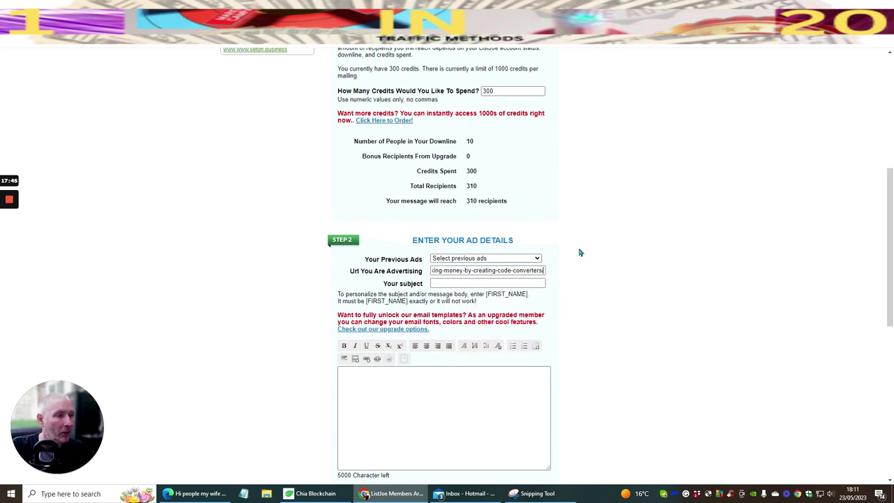
Enter "How to create convertors and make money" as the subject of the ad.
{"action": "key", "text": "Tab"}
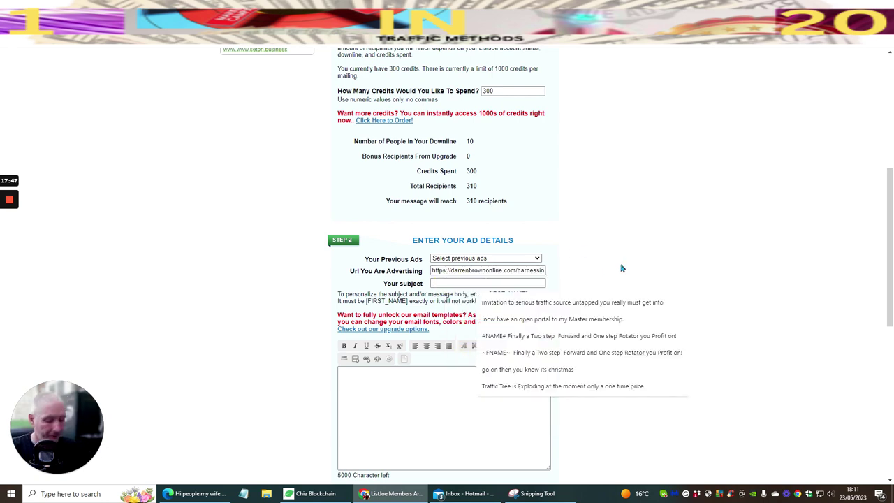
{"action": "type", "text": "How to create convertors and make"}
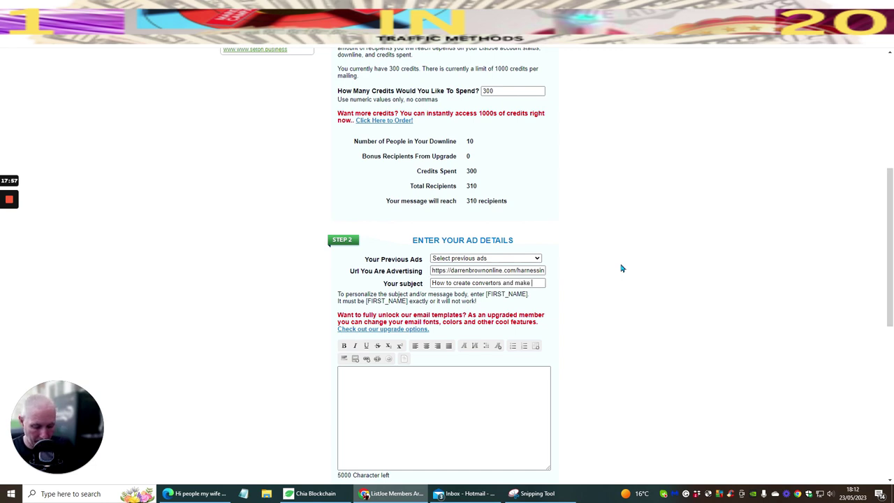
{"action": "type", "text": "oney"}
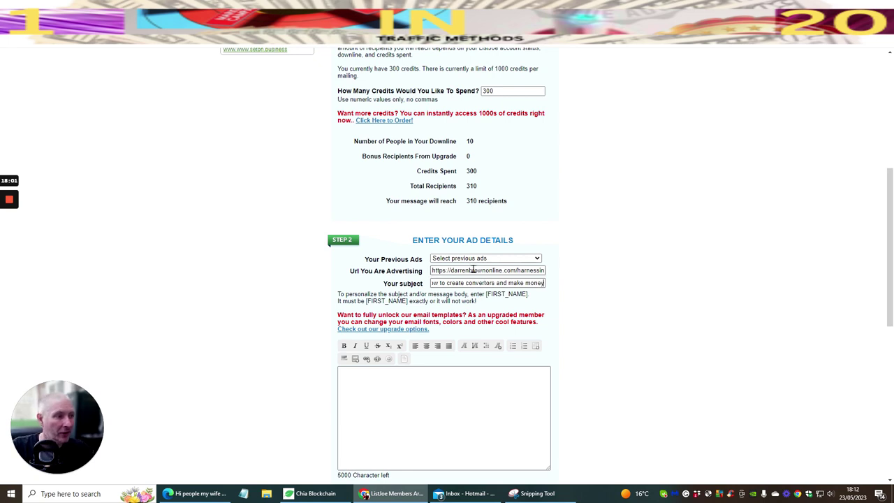
Copy the [FIRST_NAME] placeholder from the personalization note and paste it into the empty message body.
{"action": "scroll", "coordinate": [467, 268], "scroll_direction": "down", "scroll_amount": 2}
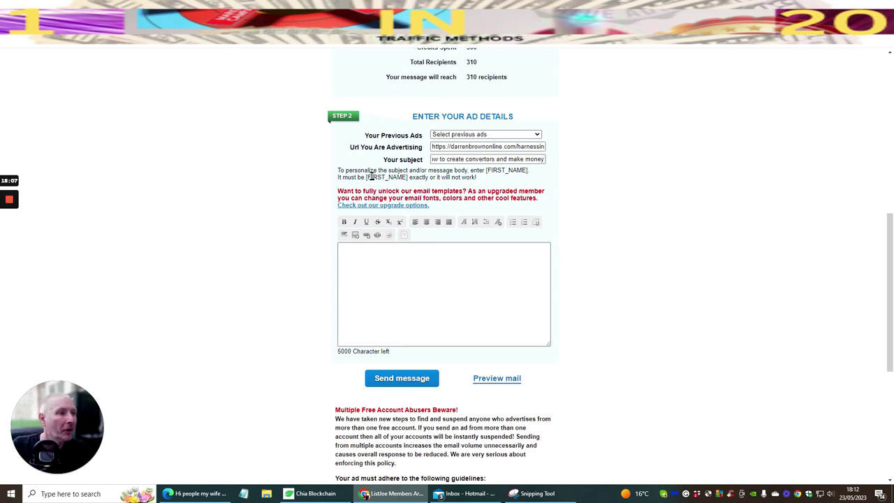
{"action": "left_click_drag", "start_coordinate": [364, 177], "coordinate": [407, 178]}
{"action": "right_click", "coordinate": [398, 181]}
{"action": "left_click", "coordinate": [420, 185]}
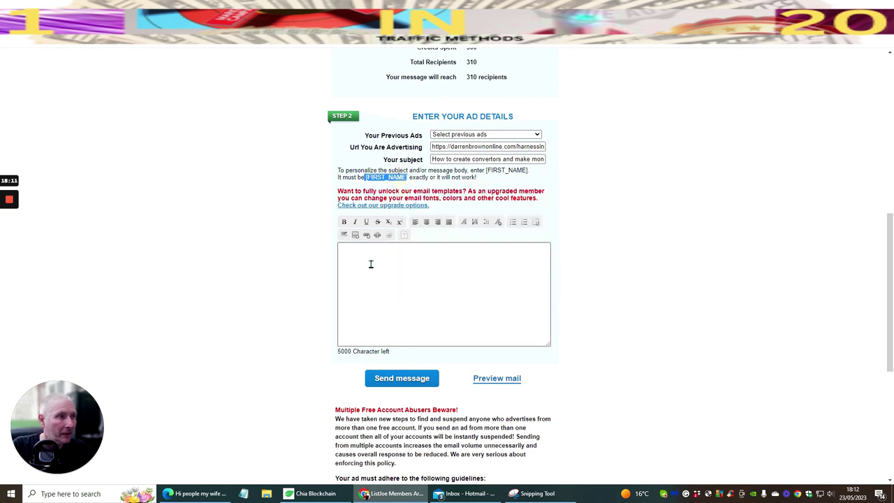
{"action": "left_click", "coordinate": [367, 260]}
{"action": "right_click", "coordinate": [367, 266]}
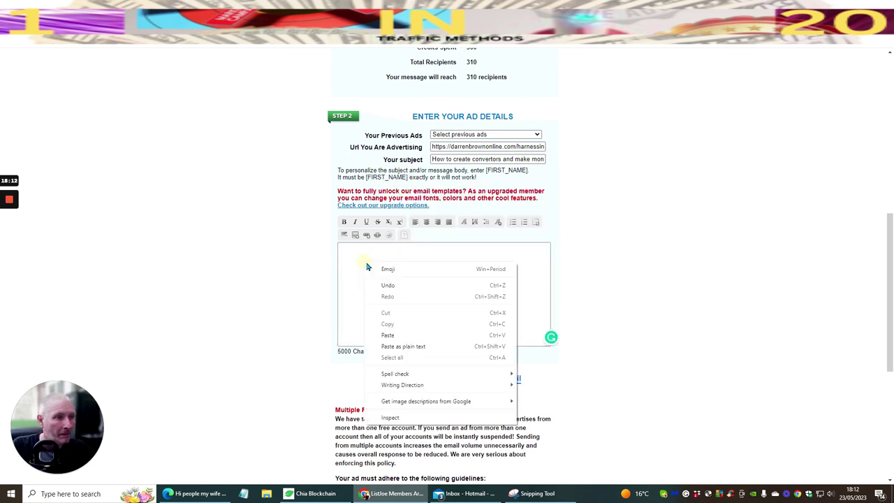
{"action": "left_click", "coordinate": [383, 335]}
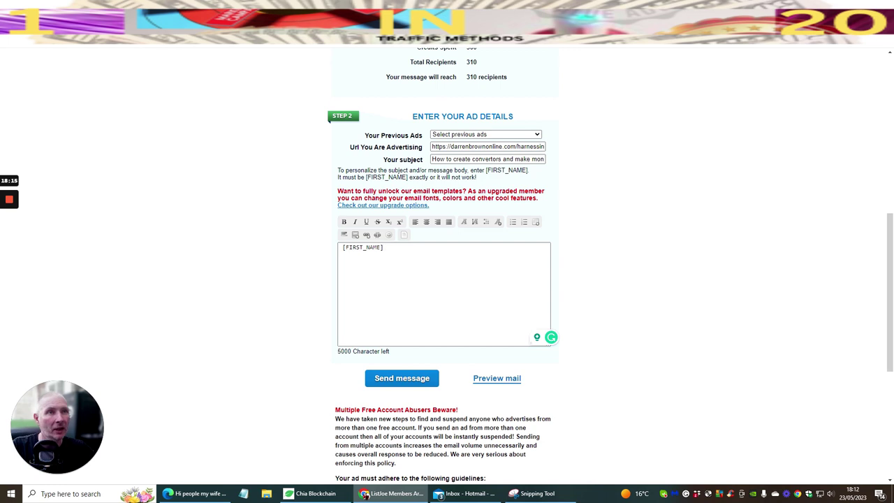
Return to the code converters post in WordPress and read through its sections for text usable in the ad.
{"action": "key", "text": "ctrl+Tab"}
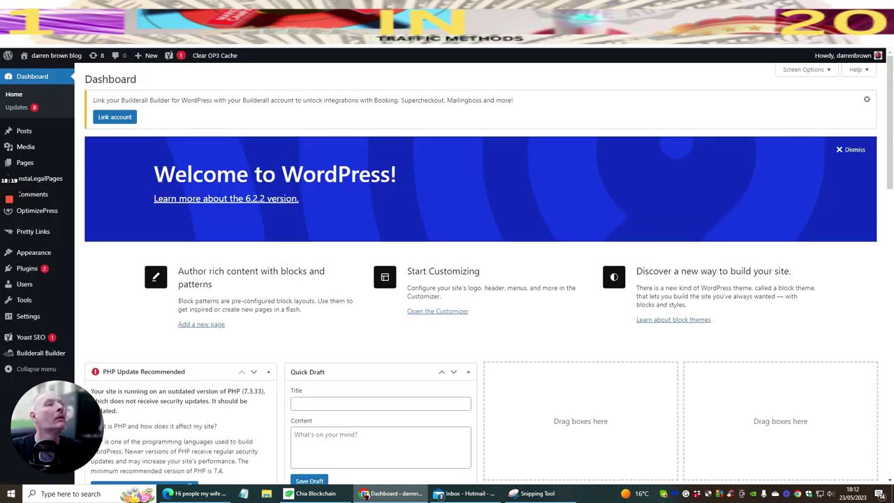
{"action": "key", "text": "ctrl+Tab"}
{"action": "scroll", "coordinate": [285, 179], "scroll_direction": "down", "scroll_amount": 1}
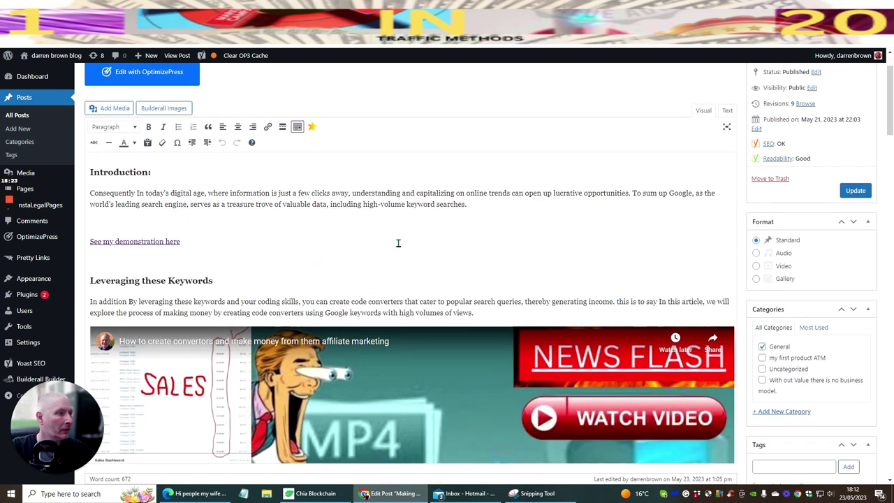
{"action": "scroll", "coordinate": [395, 238], "scroll_direction": "down", "scroll_amount": 3}
{"action": "scroll", "coordinate": [336, 178], "scroll_direction": "down", "scroll_amount": 2}
{"action": "scroll", "coordinate": [334, 187], "scroll_direction": "down", "scroll_amount": 1}
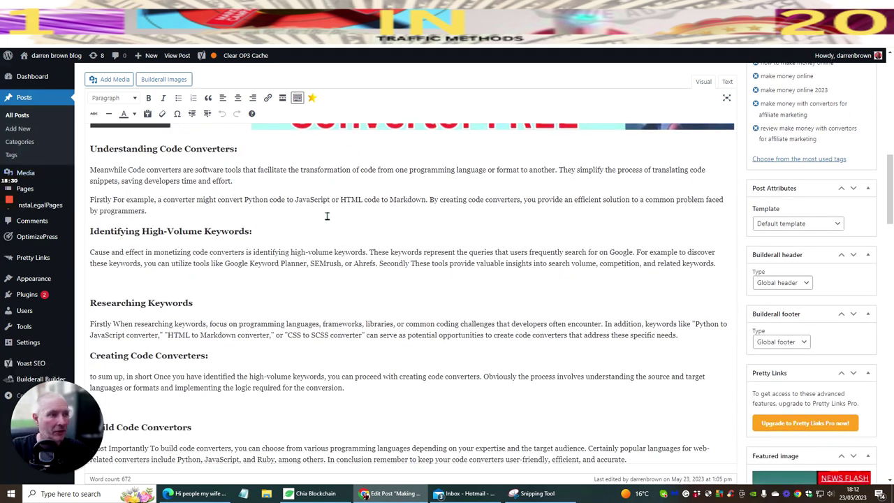
{"action": "scroll", "coordinate": [327, 217], "scroll_direction": "down", "scroll_amount": 5}
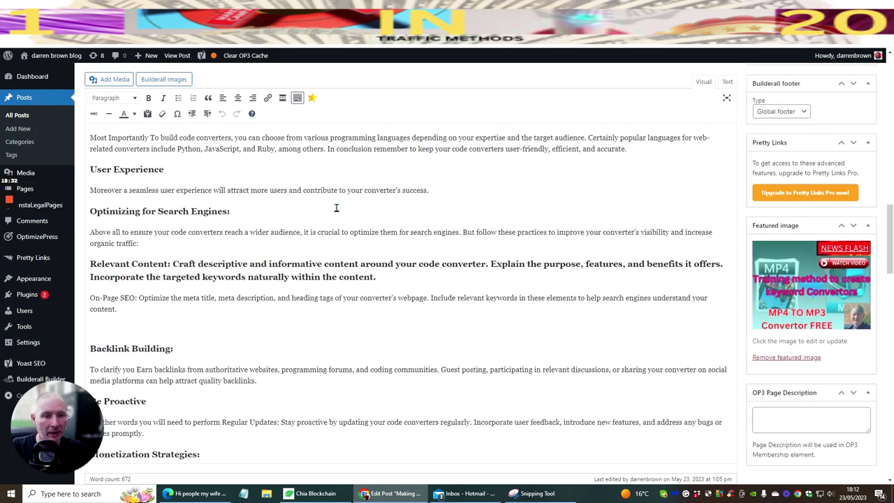
{"action": "scroll", "coordinate": [336, 208], "scroll_direction": "down", "scroll_amount": 6}
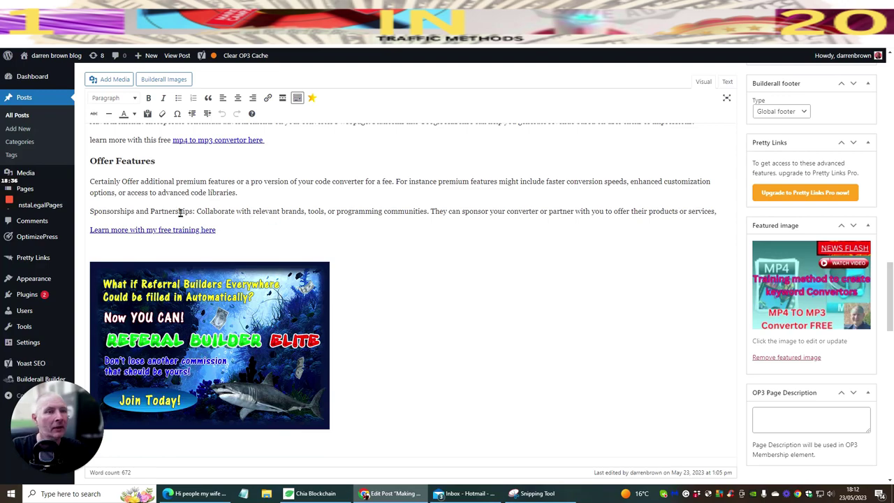
{"action": "scroll", "coordinate": [235, 221], "scroll_direction": "up", "scroll_amount": 7}
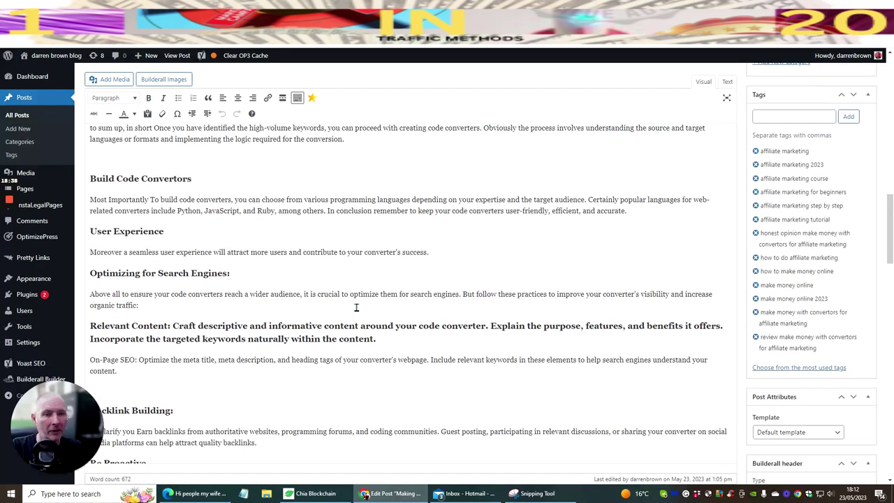
{"action": "scroll", "coordinate": [355, 307], "scroll_direction": "up", "scroll_amount": 2}
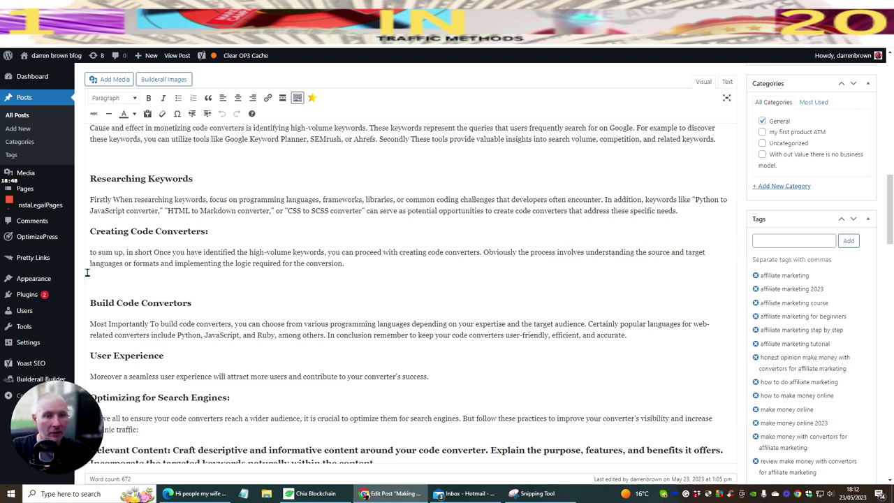
{"action": "scroll", "coordinate": [279, 307], "scroll_direction": "up", "scroll_amount": 4}
{"action": "scroll", "coordinate": [266, 344], "scroll_direction": "up", "scroll_amount": 12}
{"action": "scroll", "coordinate": [264, 331], "scroll_direction": "down", "scroll_amount": 2}
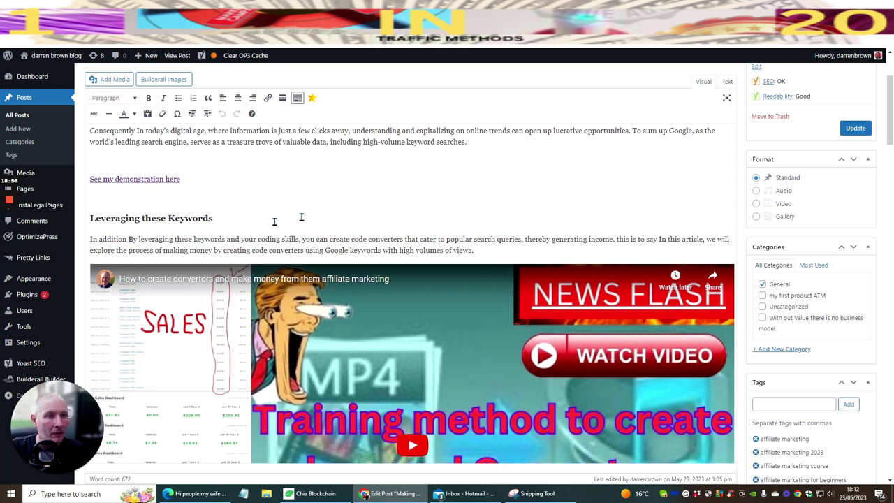
Copy the paragraph under the post's "Leveraging these Keywords" heading.
{"action": "left_click_drag", "start_coordinate": [88, 239], "coordinate": [493, 249]}
{"action": "right_click", "coordinate": [393, 242]}
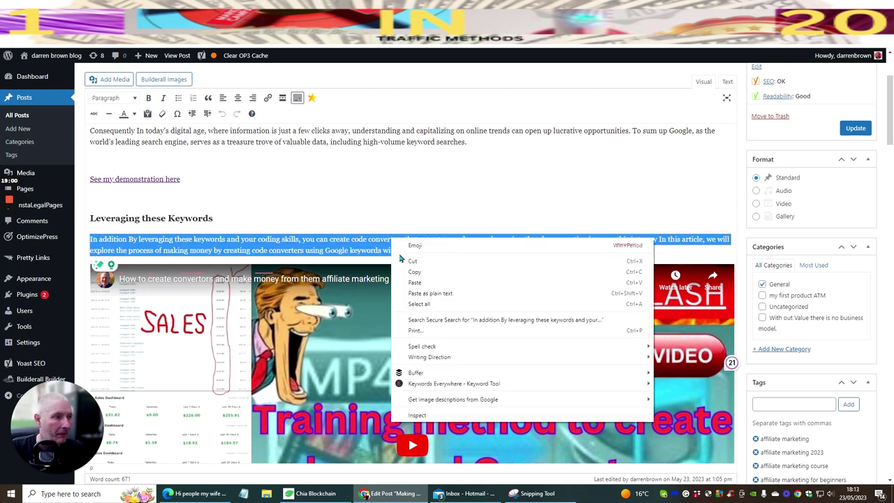
{"action": "left_click", "coordinate": [415, 272]}
{"action": "left_click", "coordinate": [413, 190]}
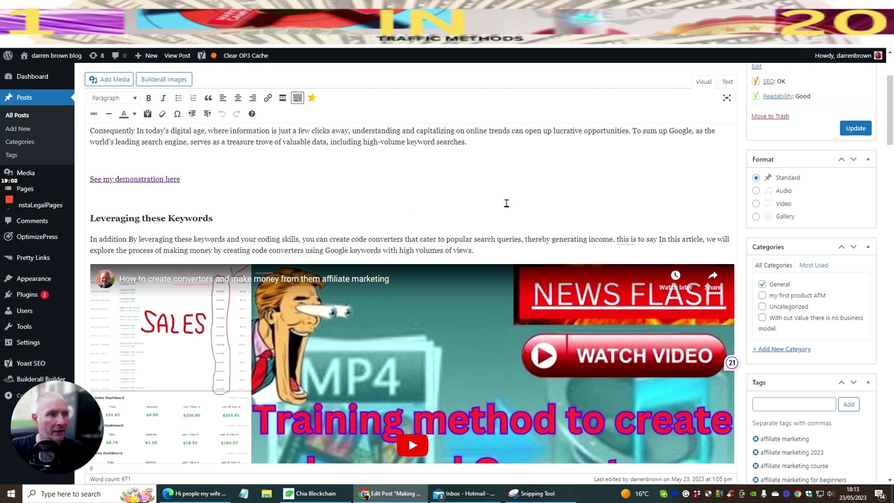
{"action": "scroll", "coordinate": [502, 203], "scroll_direction": "up", "scroll_amount": 2}
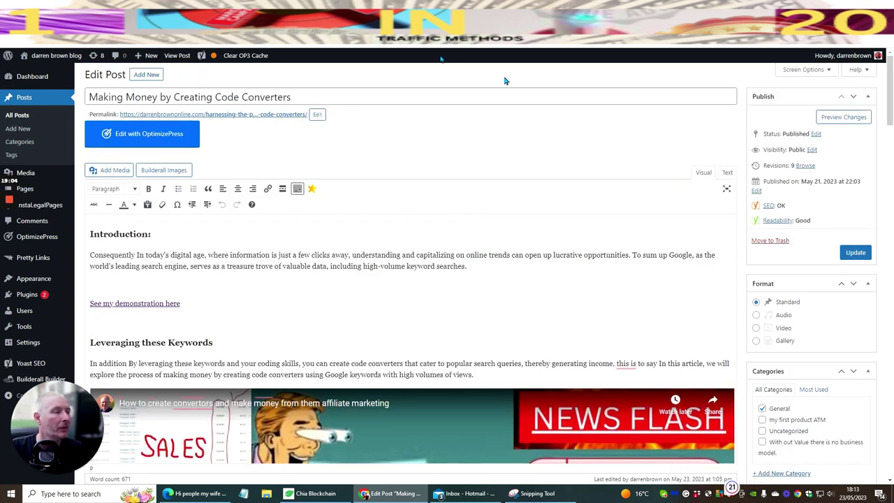
Return to the List Joe message and add "have you seen my training on how to create a copnvertor for free see now." after [FIRST_NAME].
{"action": "left_click", "coordinate": [768, 10]}
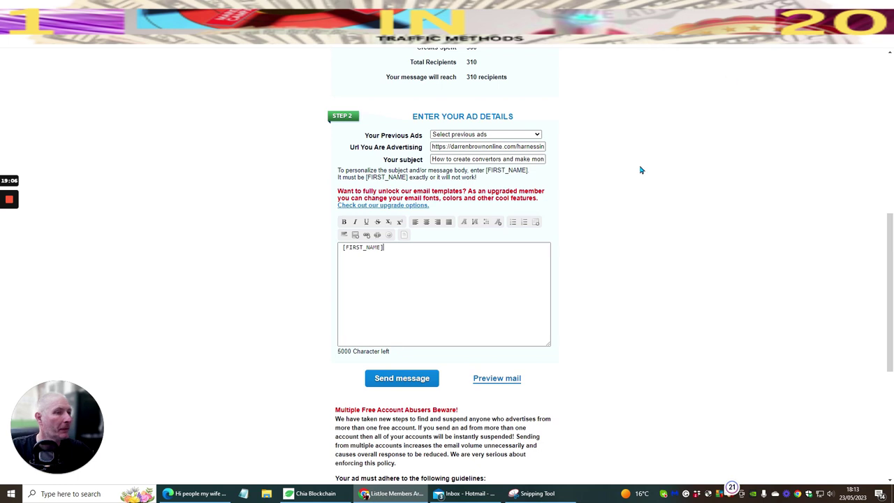
{"action": "left_click", "coordinate": [389, 246]}
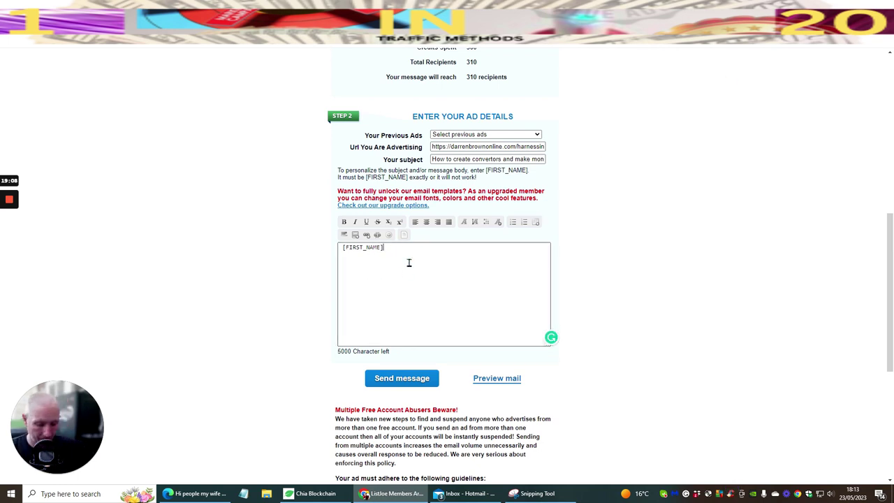
{"action": "type", "text": "have you seen my training on how to create a copnvertor for free see now."}
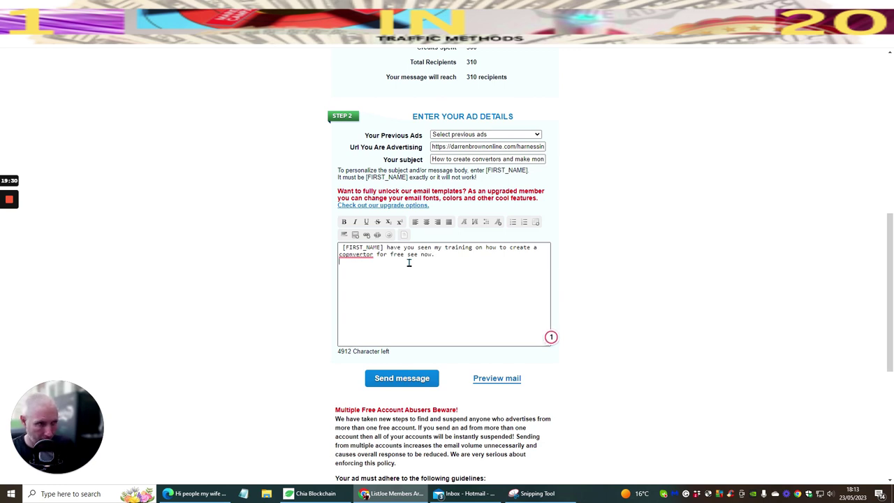
Add the line "all i ask is for you to comment on my blog" and accept the corrections "converter" and "all I".
{"action": "key", "text": "Return"}
{"action": "type", "text": "al"}
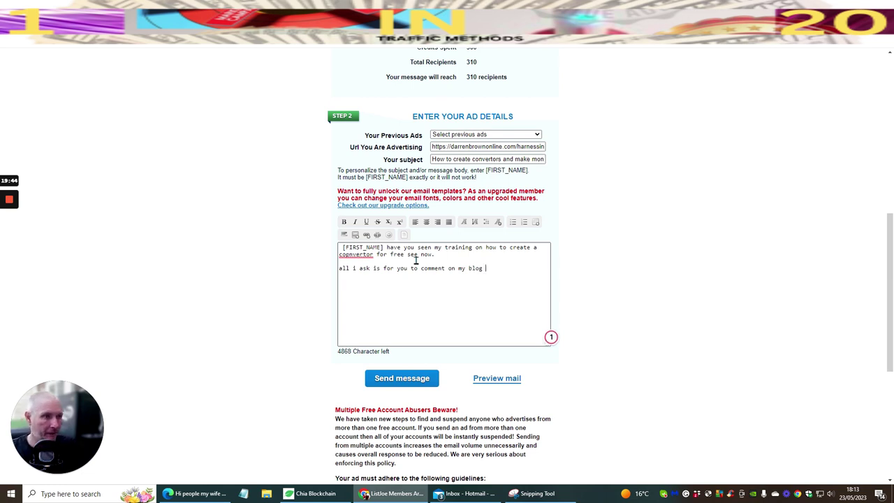
{"action": "left_click", "coordinate": [355, 255]}
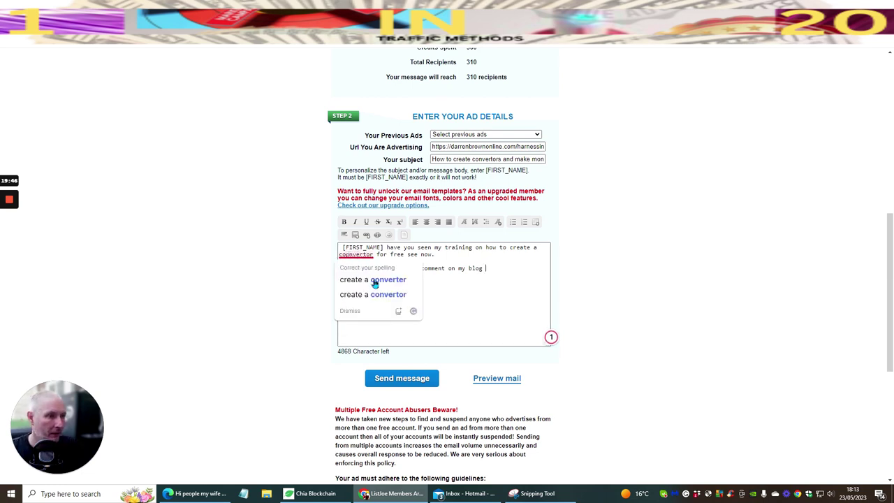
{"action": "left_click", "coordinate": [373, 281]}
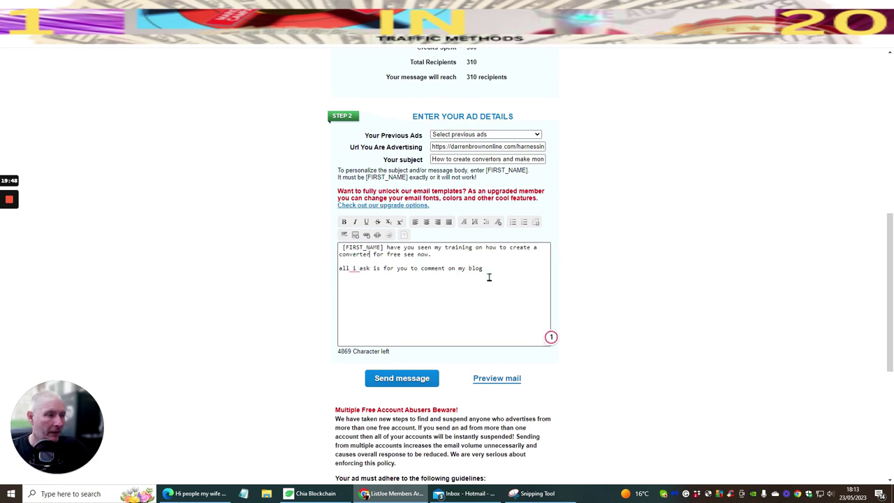
{"action": "left_click", "coordinate": [354, 267]}
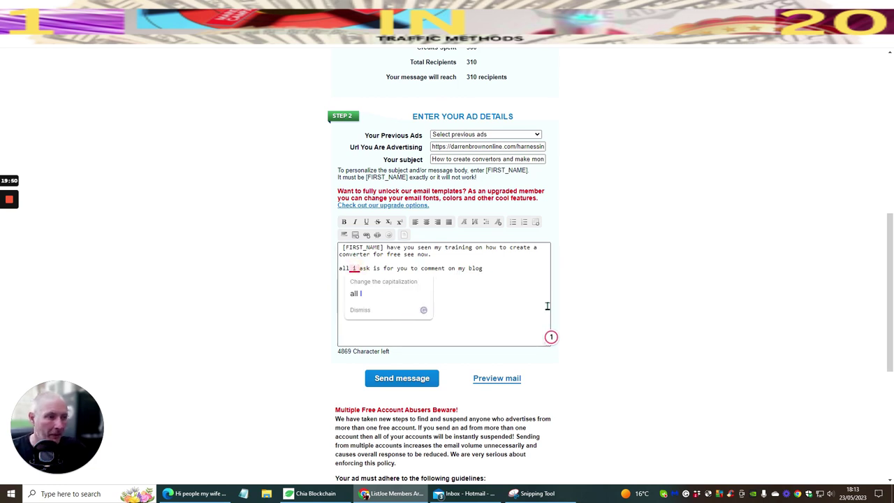
{"action": "key", "text": "Return"}
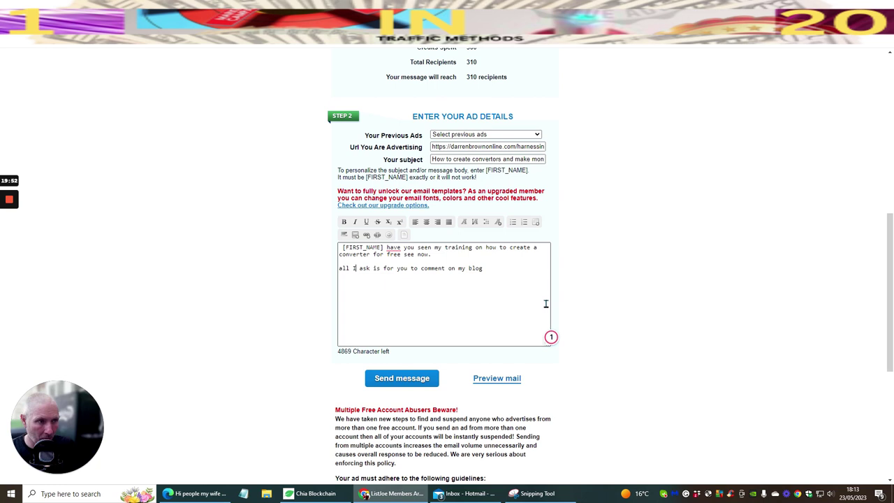
{"action": "left_click", "coordinate": [501, 272]}
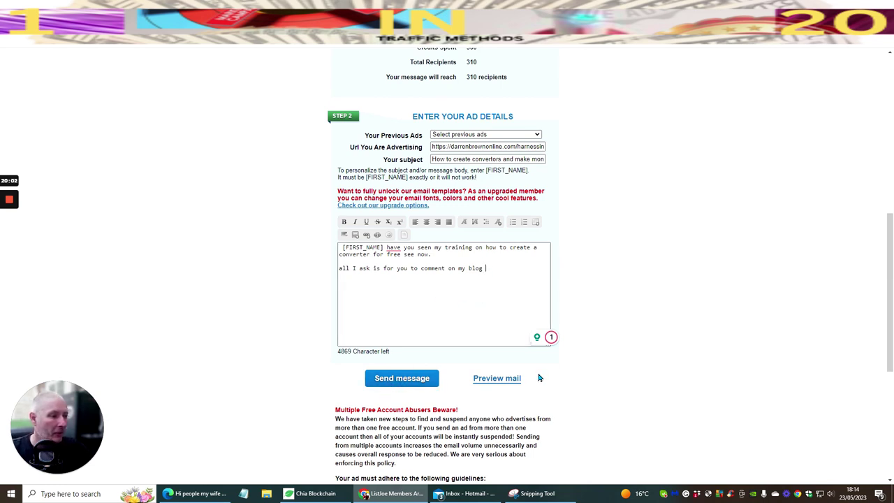
Preview the mail and its credit link page, and send the message to the List Joe recipients.
{"action": "left_click", "coordinate": [495, 380]}
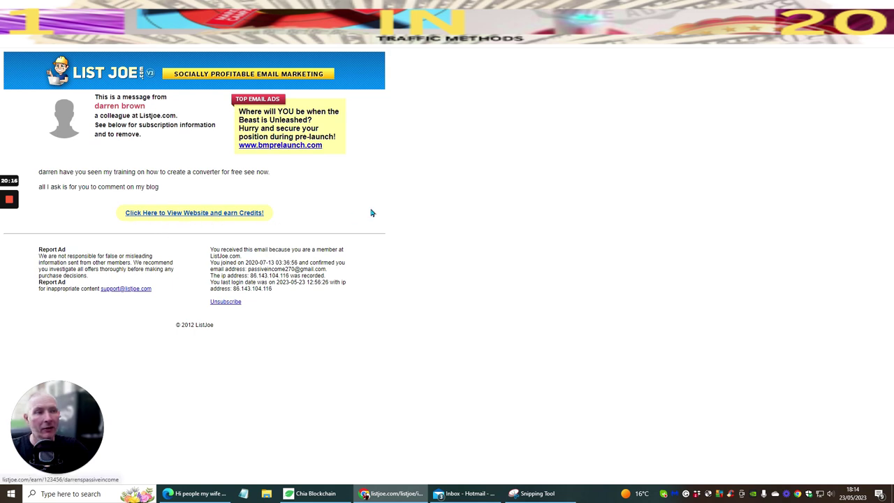
{"action": "left_click", "coordinate": [194, 213]}
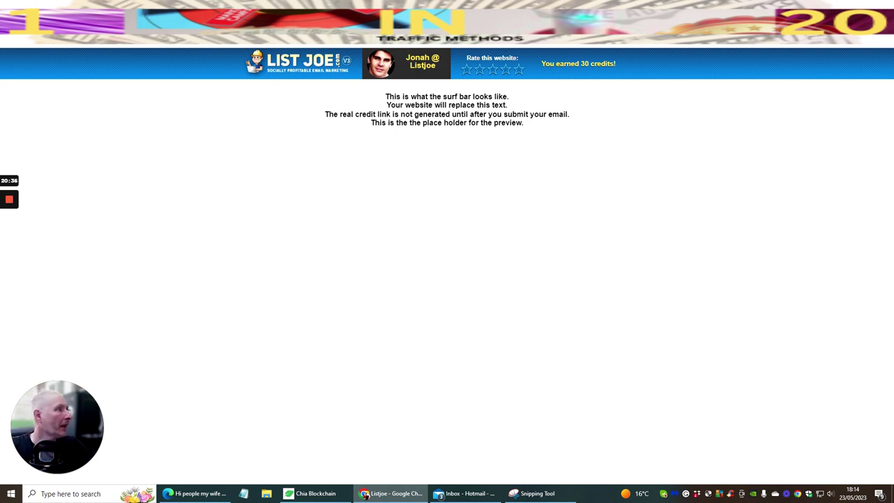
{"action": "key", "text": "alt+Left"}
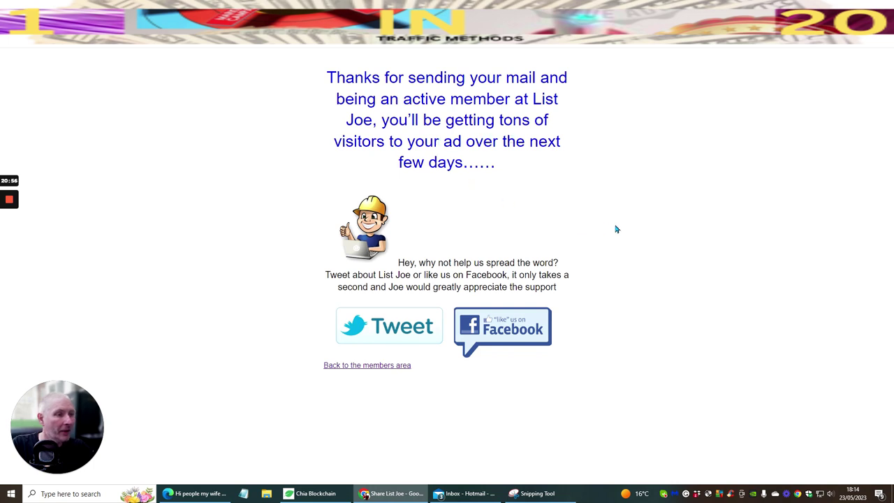
Share List Joe on Twitter by posting its prefilled tweet, and close the Twitter page.
{"action": "left_click", "coordinate": [374, 328]}
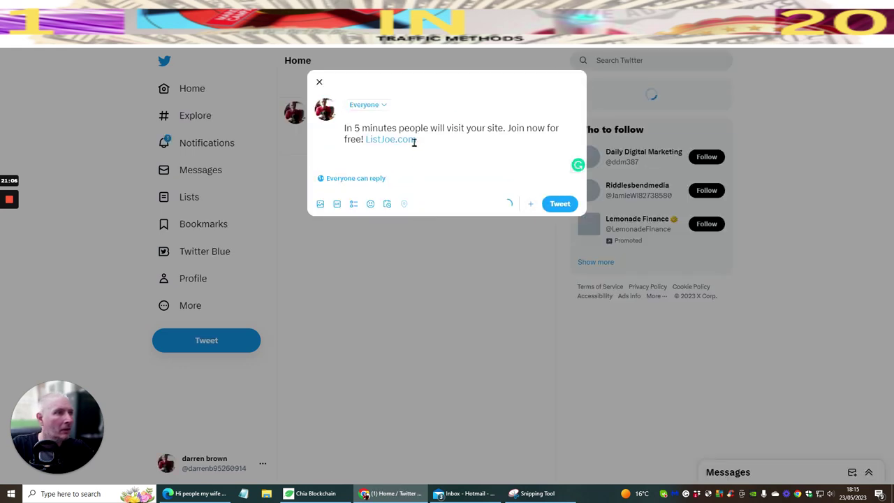
{"action": "left_click", "coordinate": [549, 210]}
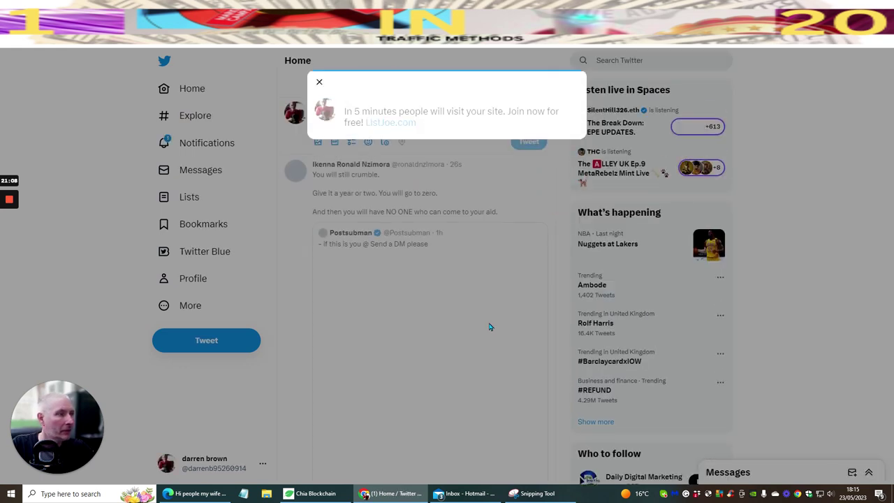
{"action": "scroll", "coordinate": [482, 315], "scroll_direction": "down", "scroll_amount": 1}
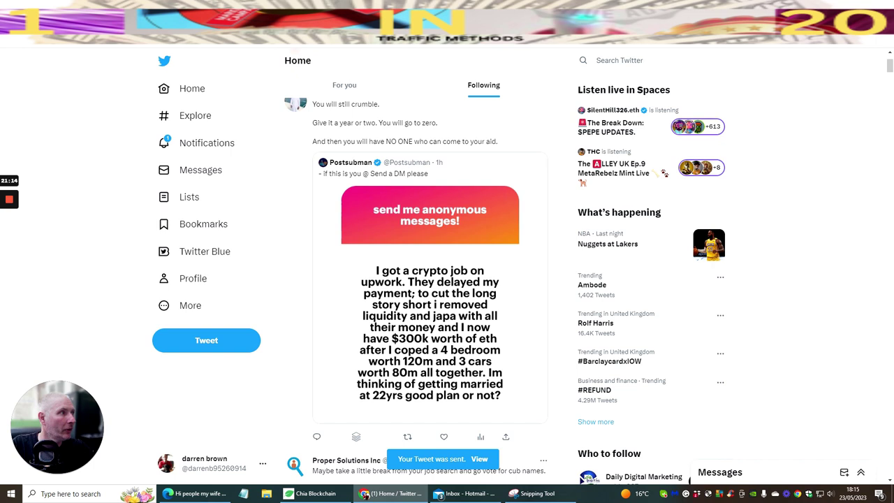
{"action": "key", "text": "ctrl+w"}
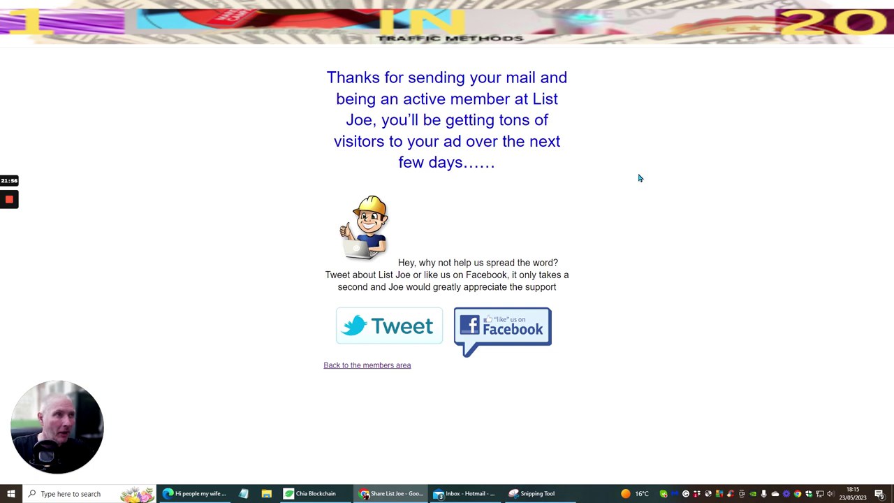
Open the live blog's home page from the WordPress dashboard and look through its featured post, opt-in forms, post list and sidebar.
{"action": "key", "text": "ctrl+Tab"}
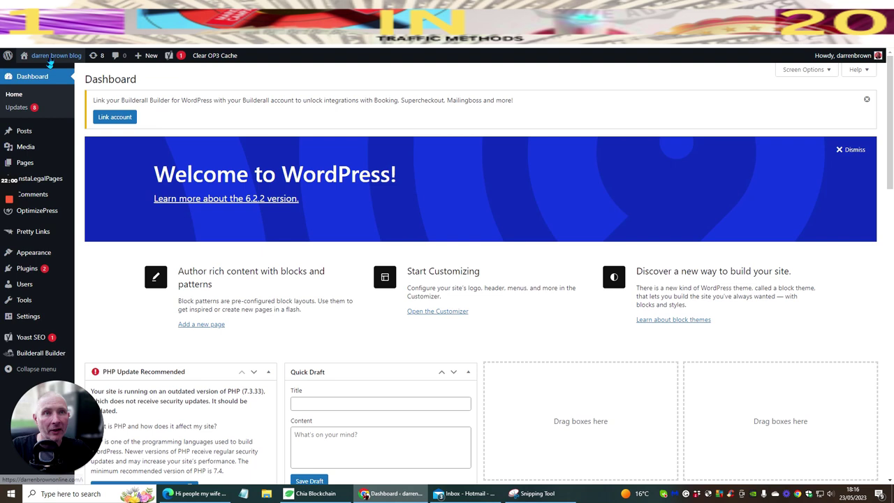
{"action": "left_click", "coordinate": [56, 55]}
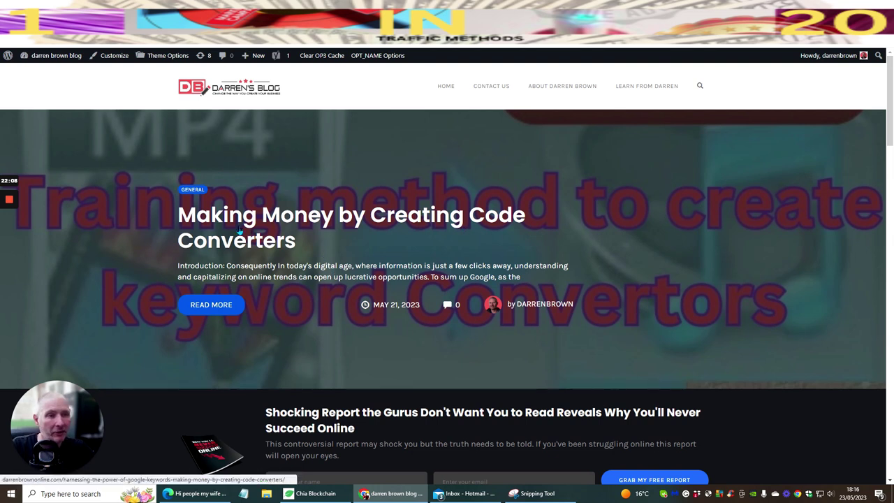
{"action": "scroll", "coordinate": [494, 216], "scroll_direction": "down", "scroll_amount": 9}
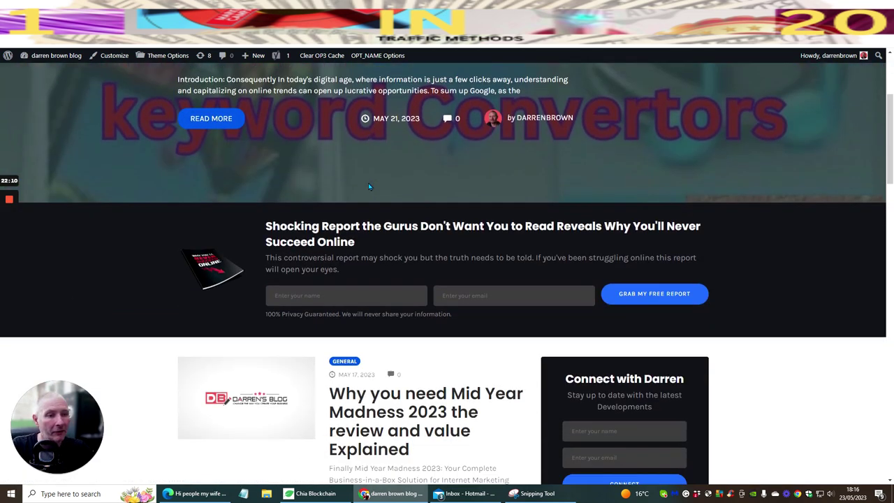
{"action": "scroll", "coordinate": [368, 188], "scroll_direction": "up", "scroll_amount": 7}
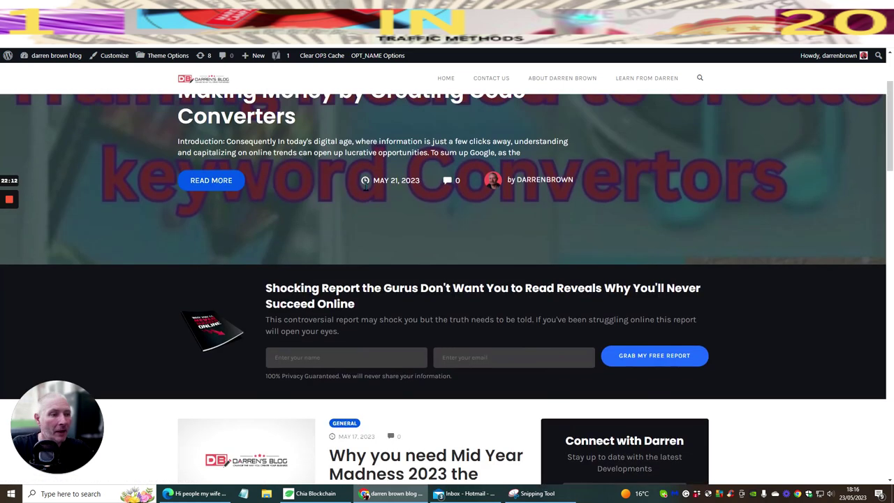
{"action": "scroll", "coordinate": [366, 187], "scroll_direction": "down", "scroll_amount": 4}
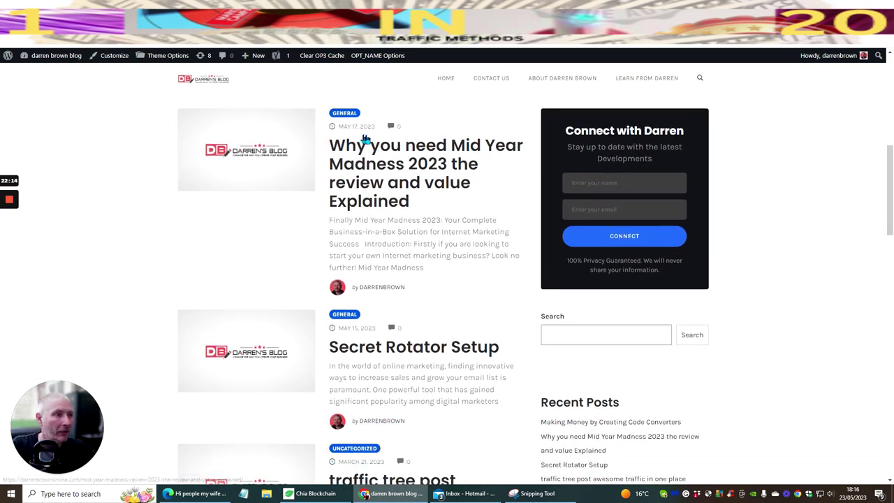
{"action": "scroll", "coordinate": [349, 159], "scroll_direction": "down", "scroll_amount": 3}
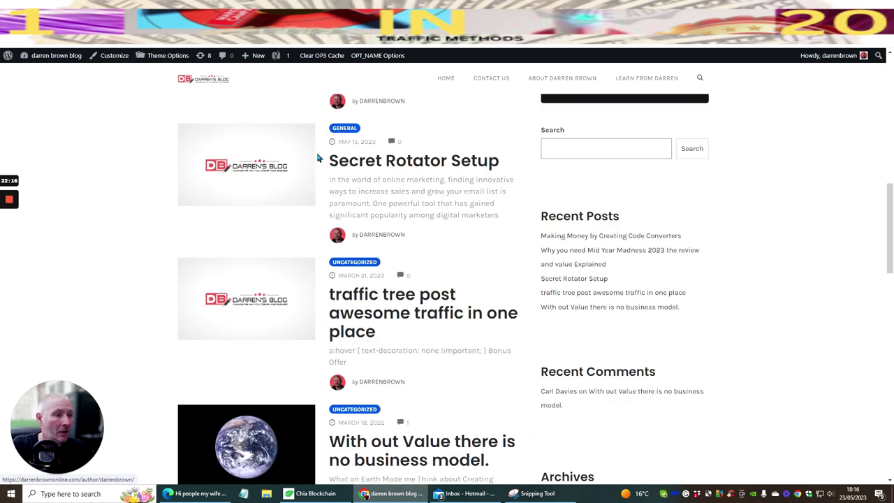
{"action": "scroll", "coordinate": [447, 284], "scroll_direction": "down", "scroll_amount": 2}
{"action": "scroll", "coordinate": [406, 318], "scroll_direction": "down", "scroll_amount": 4}
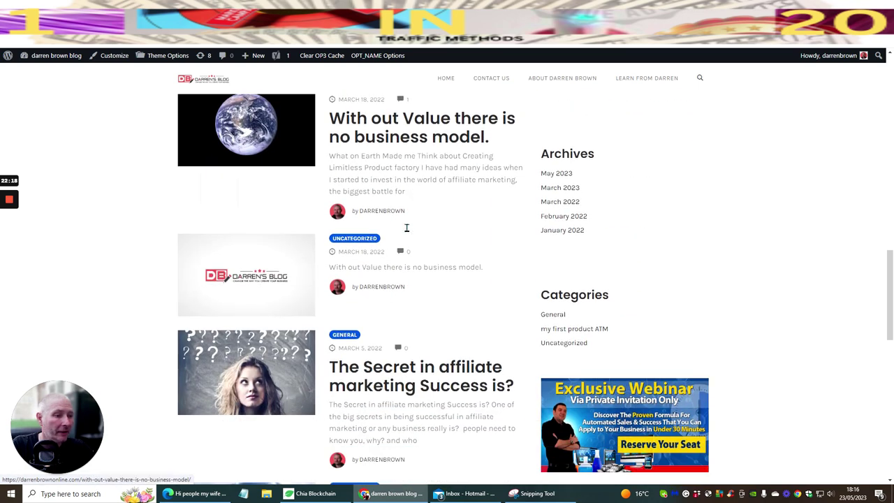
{"action": "scroll", "coordinate": [419, 307], "scroll_direction": "up", "scroll_amount": 15}
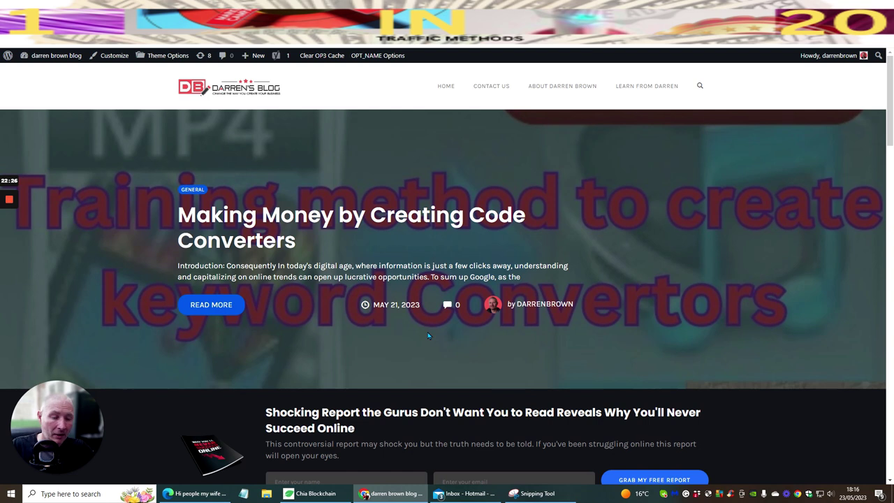
{"action": "scroll", "coordinate": [395, 286], "scroll_direction": "down", "scroll_amount": 5}
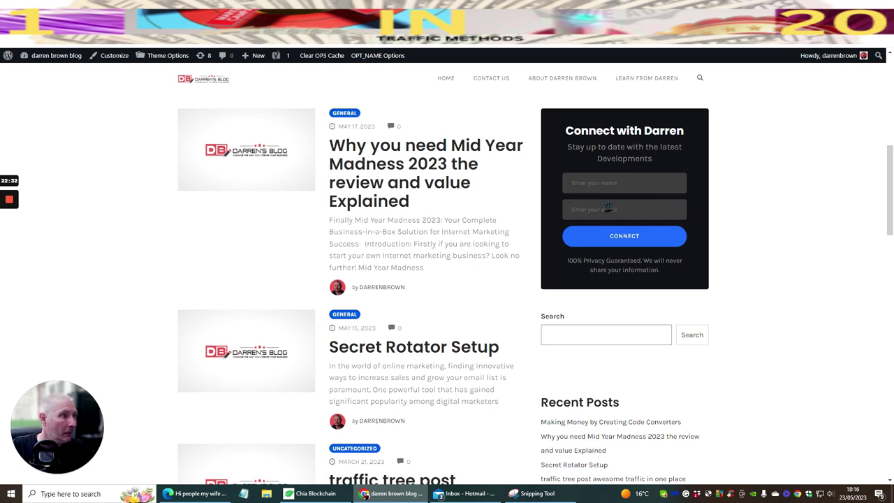
{"action": "scroll", "coordinate": [606, 213], "scroll_direction": "down", "scroll_amount": 3}
{"action": "scroll", "coordinate": [511, 216], "scroll_direction": "up", "scroll_amount": 8}
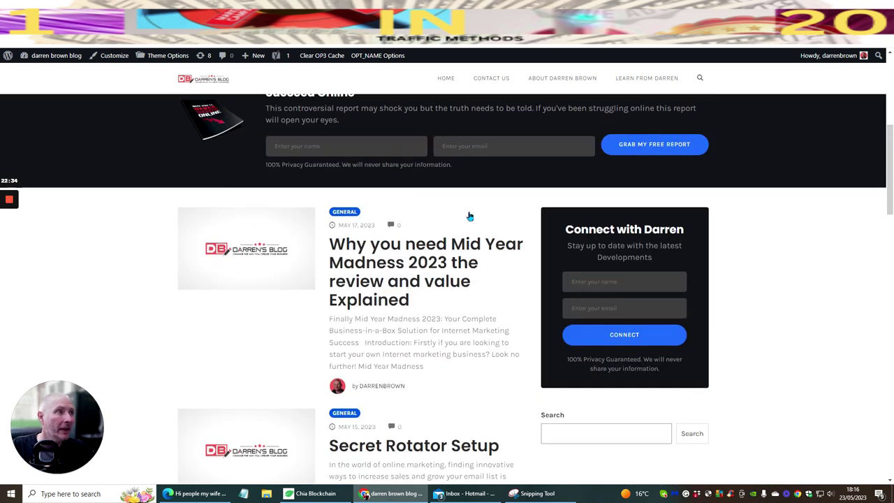
{"action": "scroll", "coordinate": [452, 292], "scroll_direction": "up", "scroll_amount": 1}
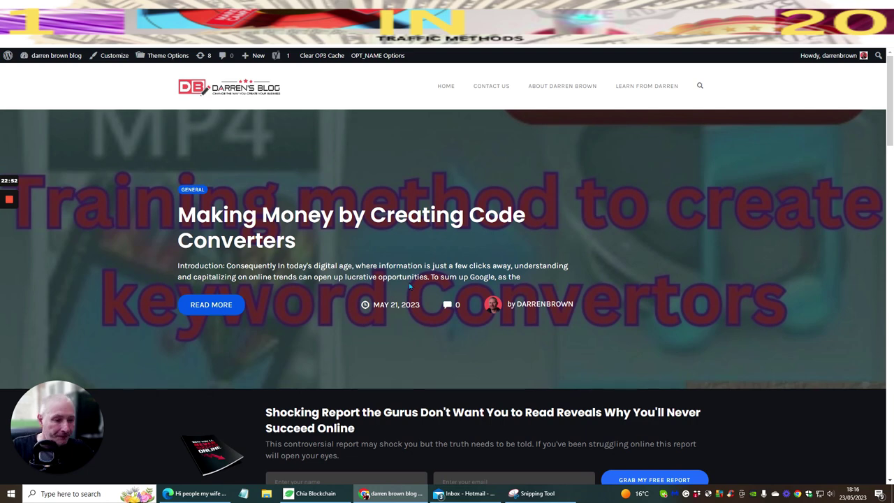
{"action": "scroll", "coordinate": [407, 286], "scroll_direction": "down", "scroll_amount": 8}
{"action": "scroll", "coordinate": [408, 294], "scroll_direction": "up", "scroll_amount": 5}
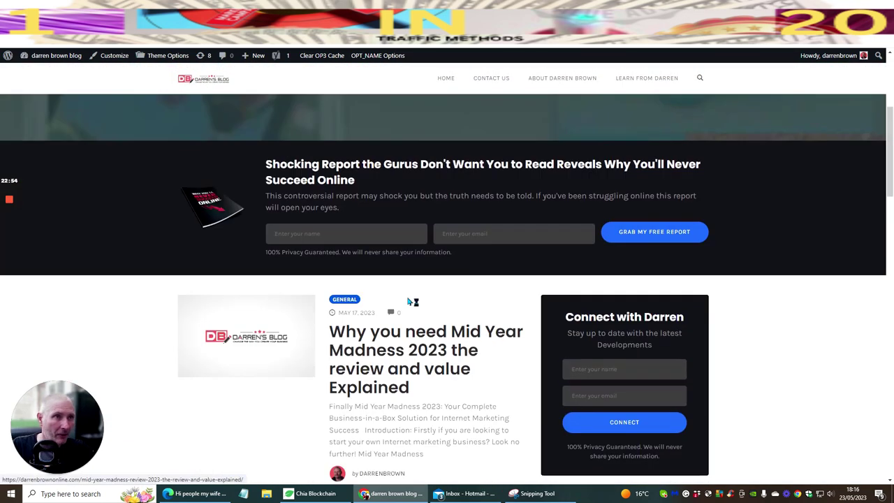
{"action": "scroll", "coordinate": [411, 302], "scroll_direction": "up", "scroll_amount": 3}
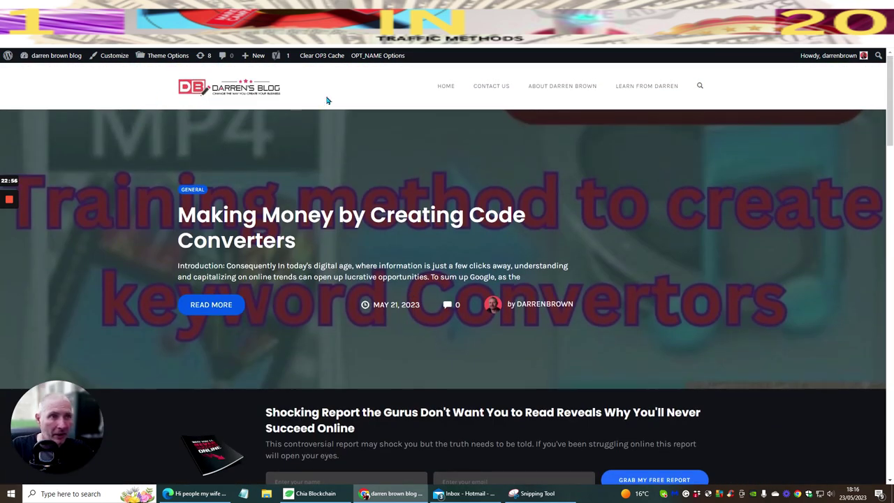